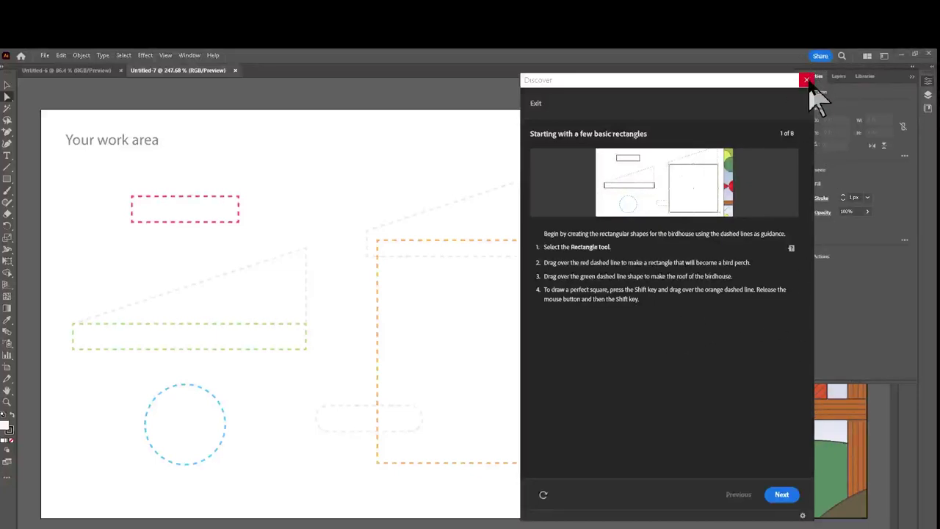
Close the Discover tutorial window and both open untitled documents
{"action": "left_click", "coordinate": [806, 80]}
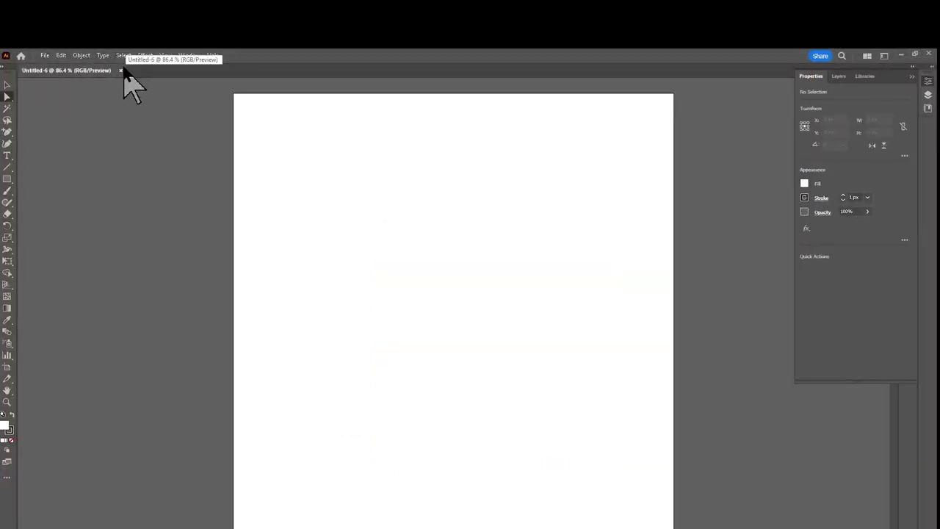
{"action": "left_click", "coordinate": [121, 70]}
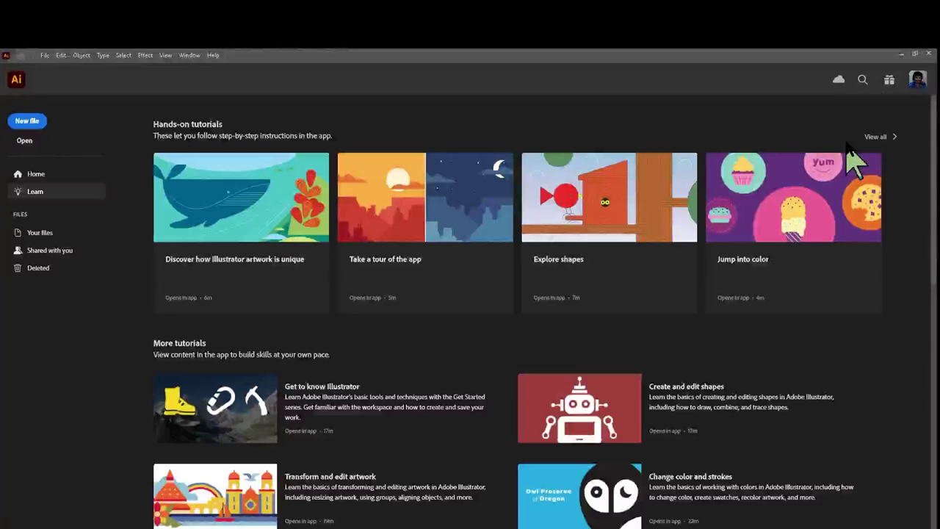
Expand the full list of hands-on tutorials to view it, and collapse it again
{"action": "left_click", "coordinate": [874, 140]}
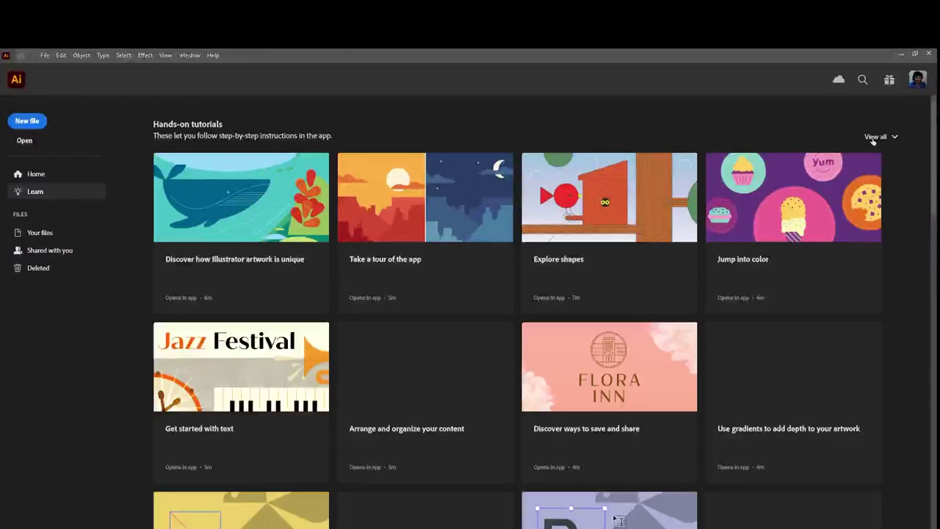
{"action": "left_click", "coordinate": [873, 139]}
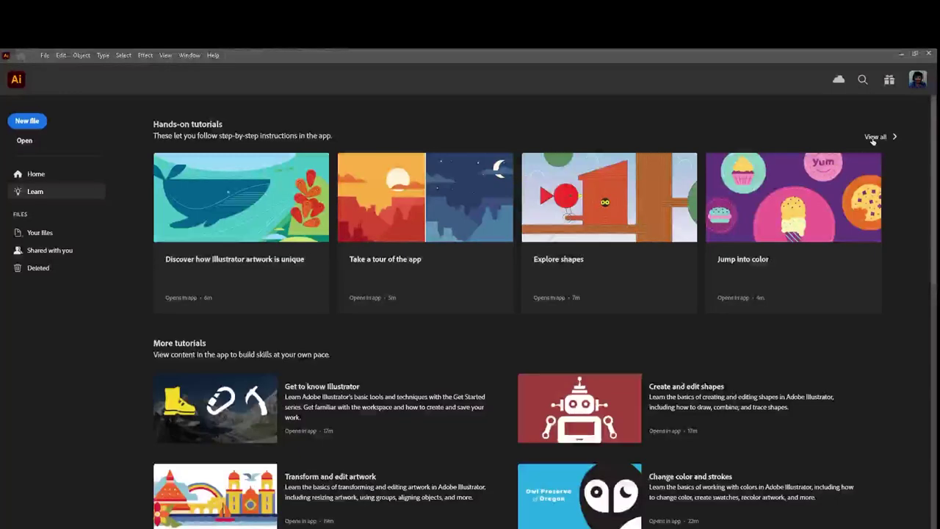
{"action": "left_click", "coordinate": [874, 139]}
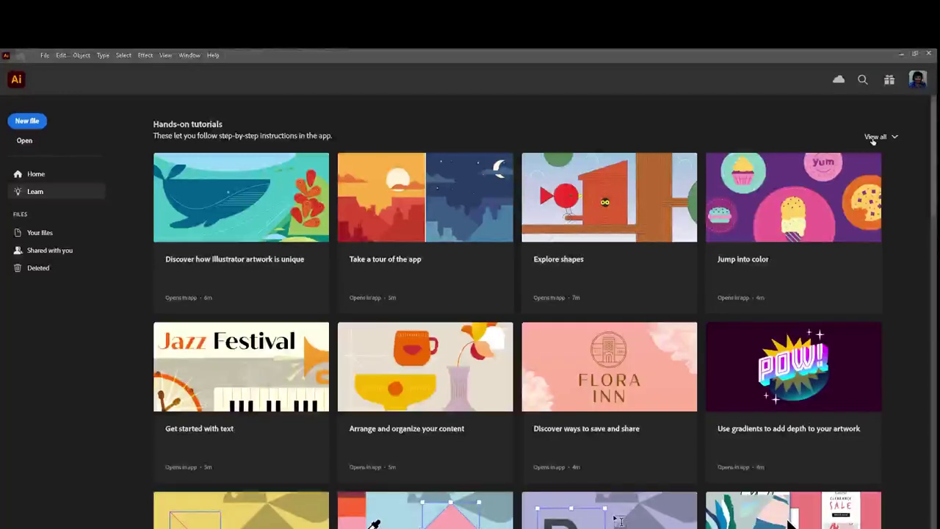
{"action": "left_click", "coordinate": [874, 140]}
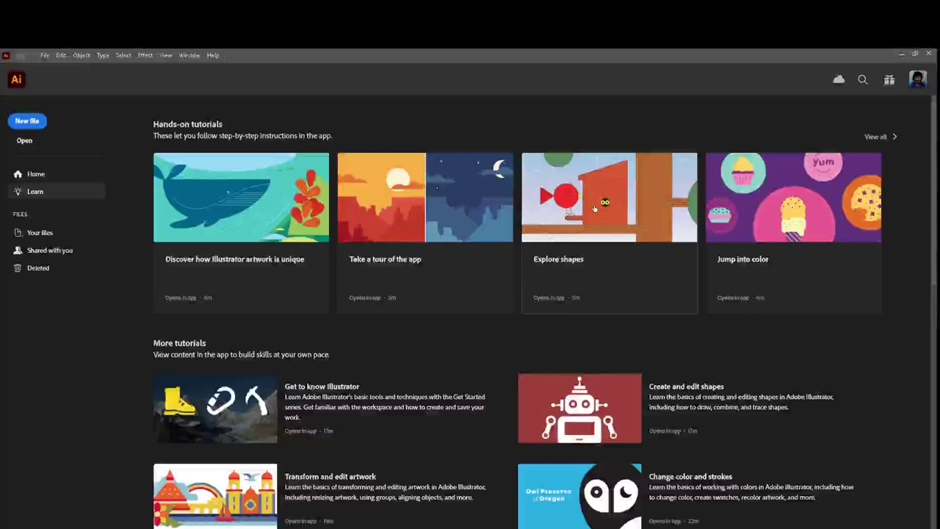
Start the Explore shapes hands-on tutorial and show where the Rectangle tool is located
{"action": "left_click", "coordinate": [717, 212]}
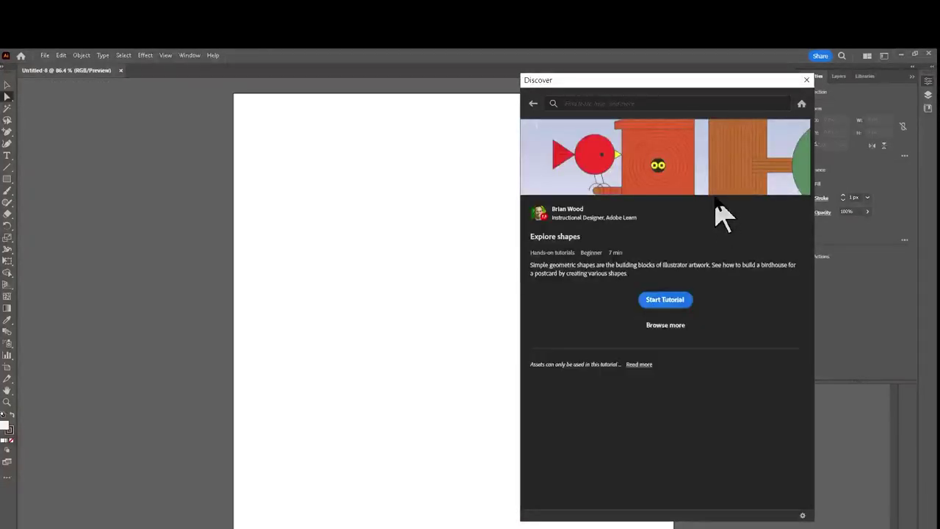
{"action": "left_click", "coordinate": [665, 299]}
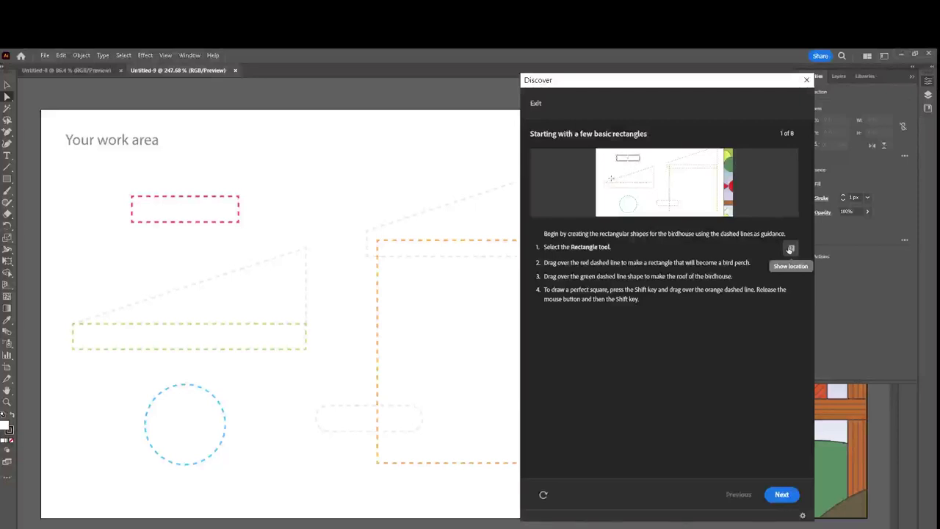
{"action": "left_click", "coordinate": [792, 249]}
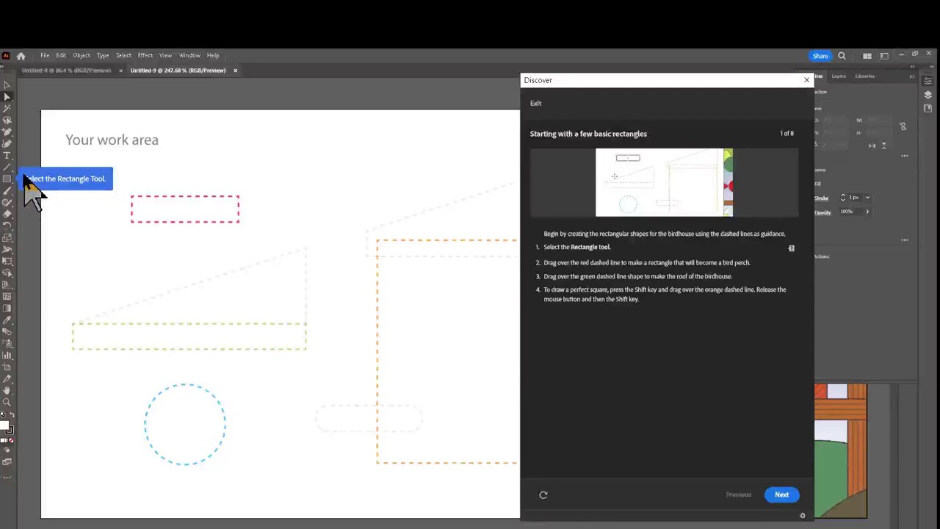
{"action": "left_click", "coordinate": [791, 248]}
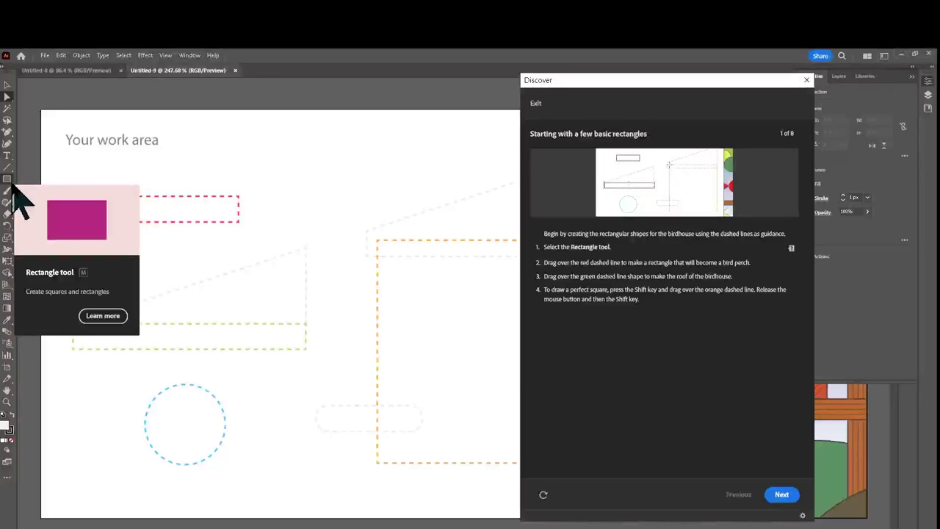
Look through the shape tools, switch to the Polygon tool, and return to the Rectangle tool
{"action": "left_click", "coordinate": [9, 180]}
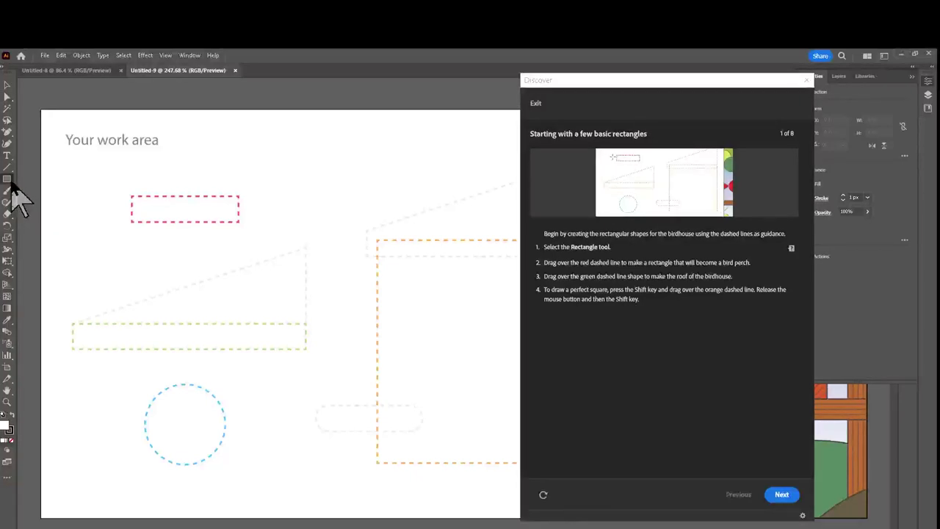
{"action": "left_click", "coordinate": [10, 181]}
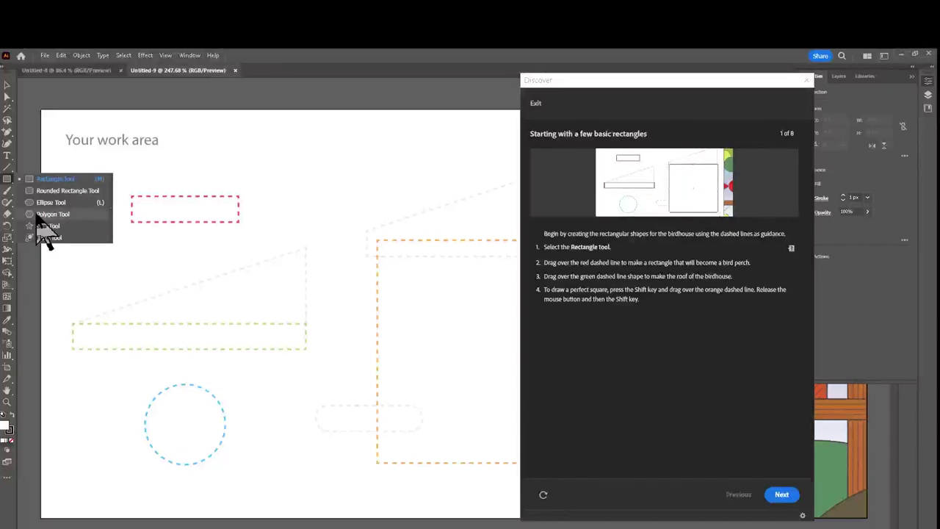
{"action": "left_click", "coordinate": [55, 215]}
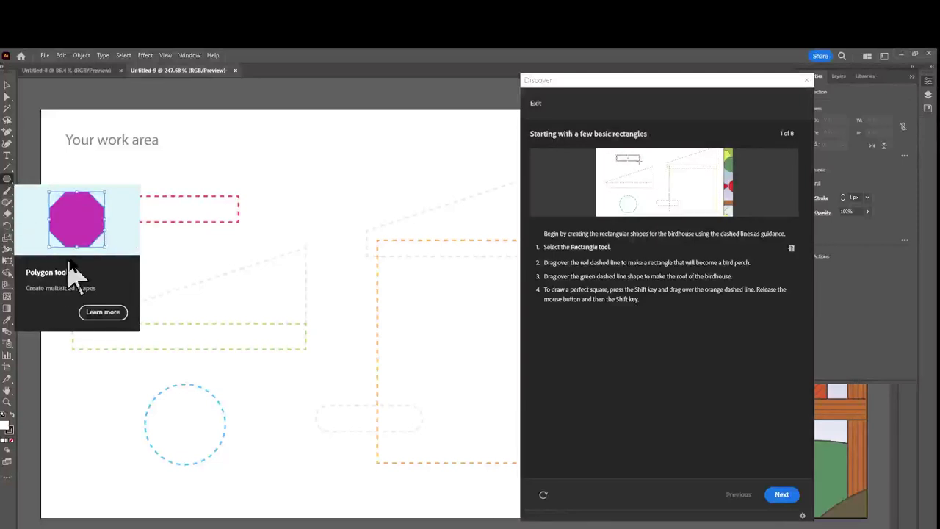
{"action": "left_click", "coordinate": [9, 179]}
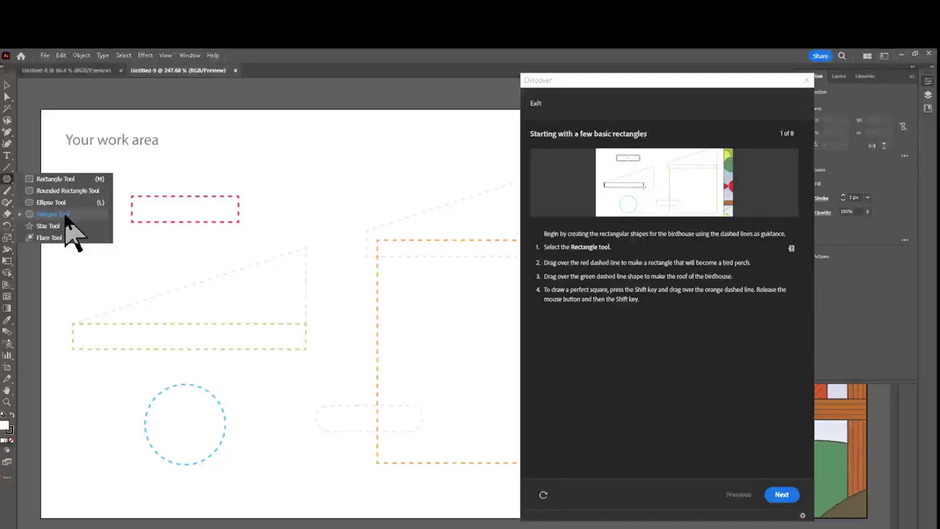
{"action": "left_click", "coordinate": [54, 178]}
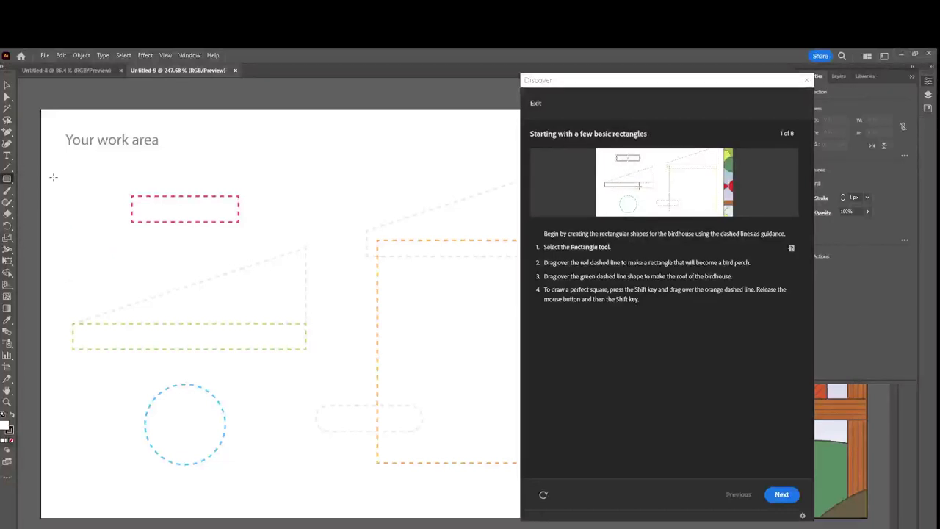
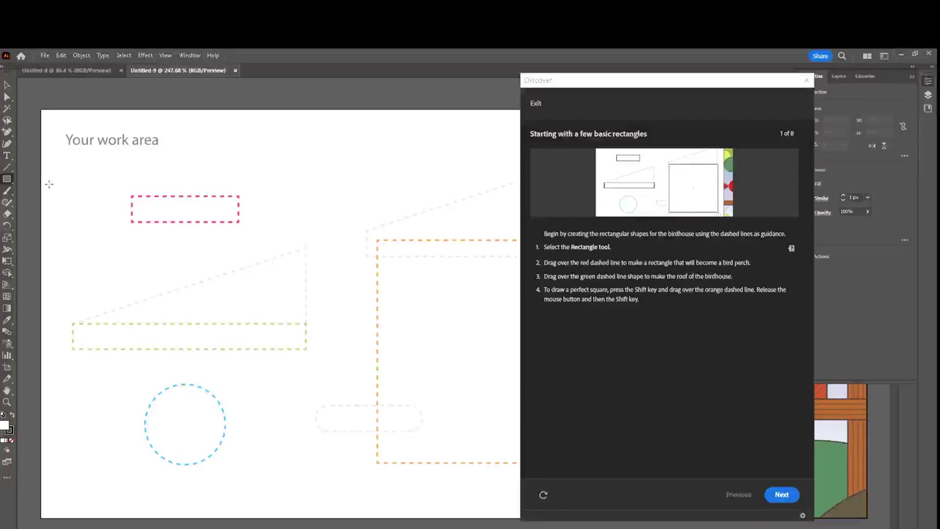
Draw the bird perch rectangle over the red dashed outline, fit it to about 1.8 by 0.47 in, and deselect it
{"action": "left_click", "coordinate": [7, 179]}
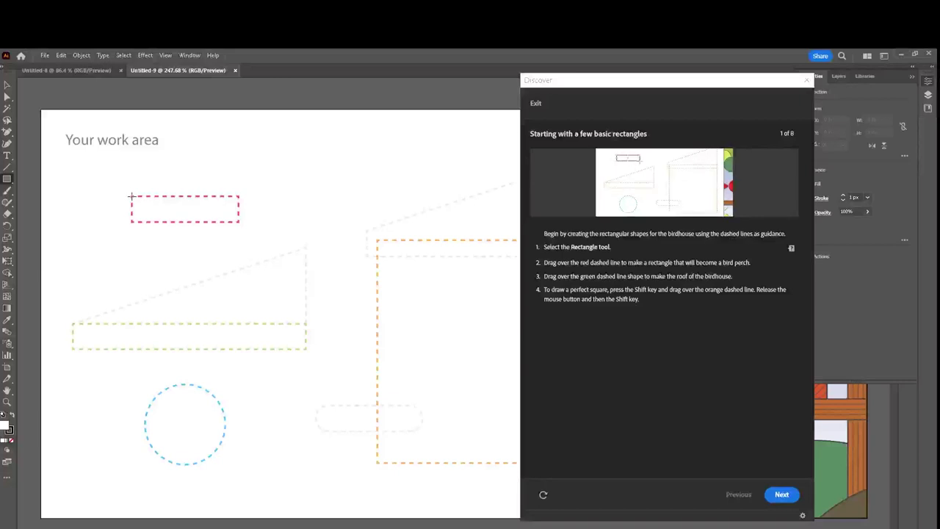
{"action": "mouse_move", "coordinate": [131, 195]}
{"action": "left_mouse_down"}
{"action": "mouse_move", "coordinate": [151, 199]}
{"action": "mouse_move", "coordinate": [148, 228]}
{"action": "mouse_move", "coordinate": [240, 220]}
{"action": "mouse_move", "coordinate": [223, 222]}
{"action": "left_mouse_up"}
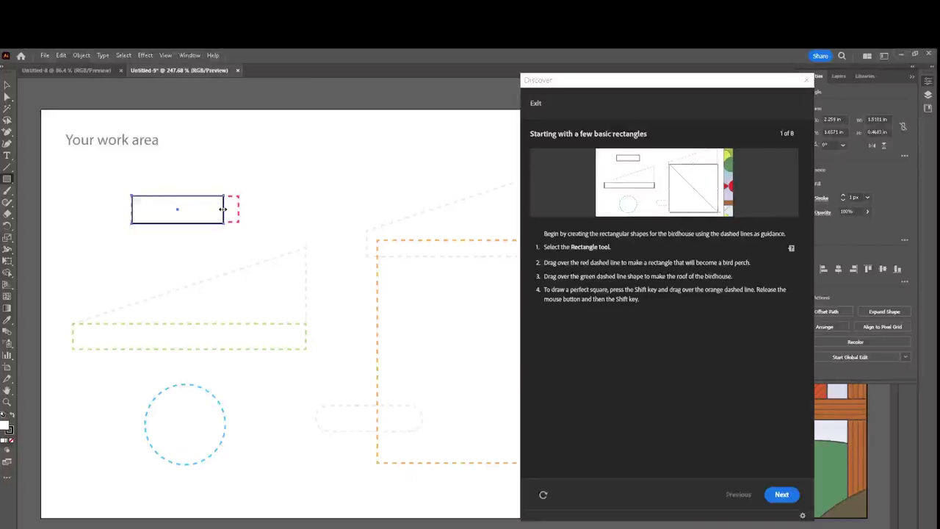
{"action": "left_click_drag", "start_coordinate": [223, 209], "coordinate": [240, 209]}
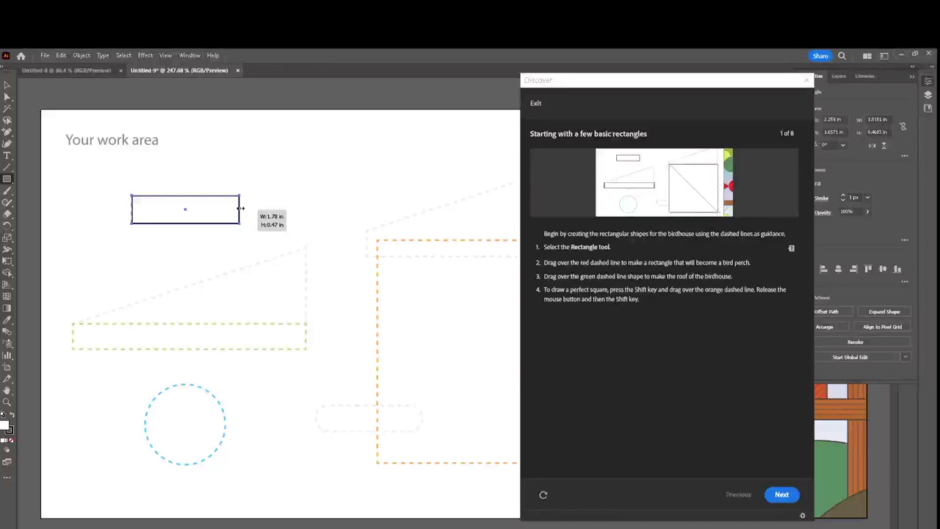
{"action": "left_click_drag", "start_coordinate": [240, 208], "coordinate": [240, 209]}
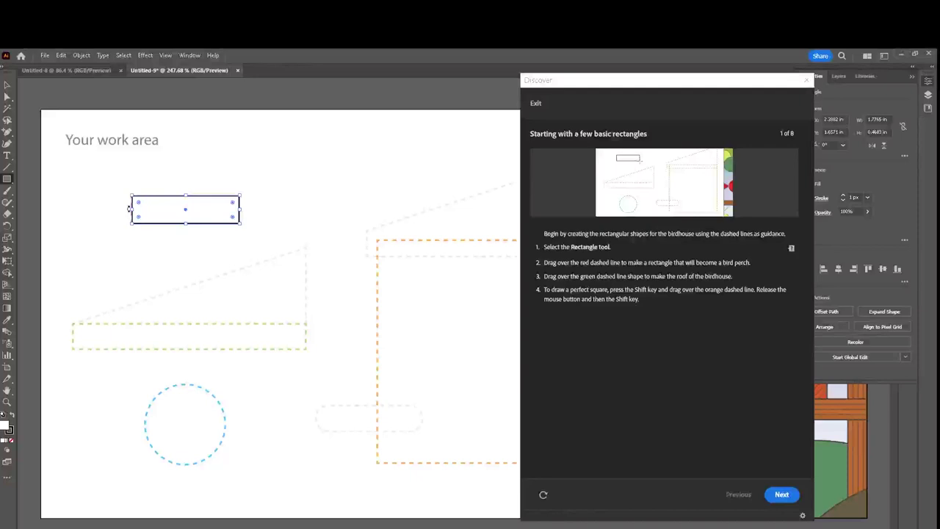
{"action": "left_click_drag", "start_coordinate": [133, 210], "coordinate": [130, 209]}
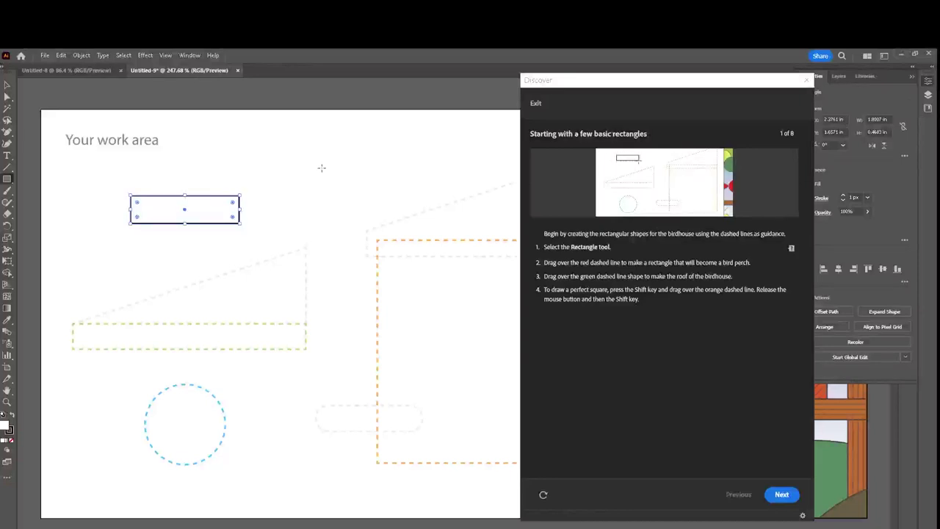
{"action": "key", "text": "ctrl+shift+a"}
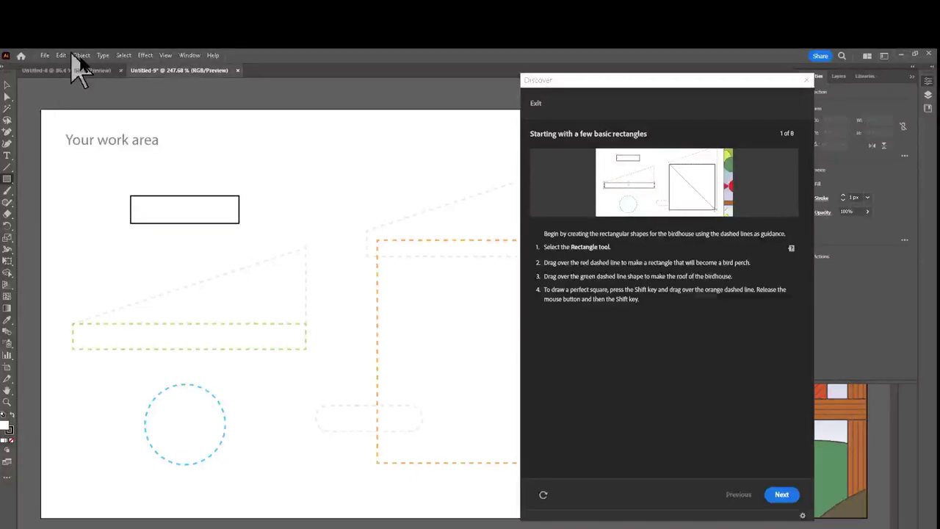
{"action": "left_click", "coordinate": [124, 57]}
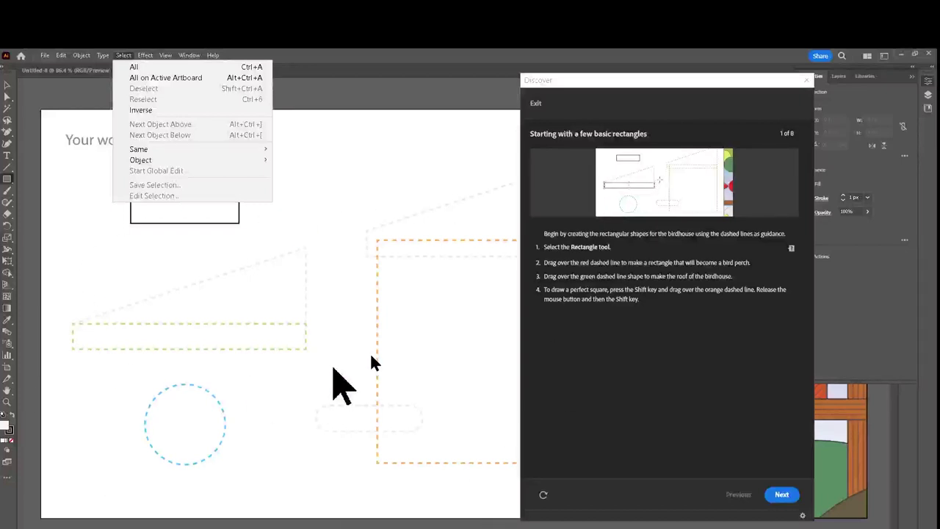
{"action": "left_click", "coordinate": [106, 251]}
{"action": "left_click", "coordinate": [107, 251]}
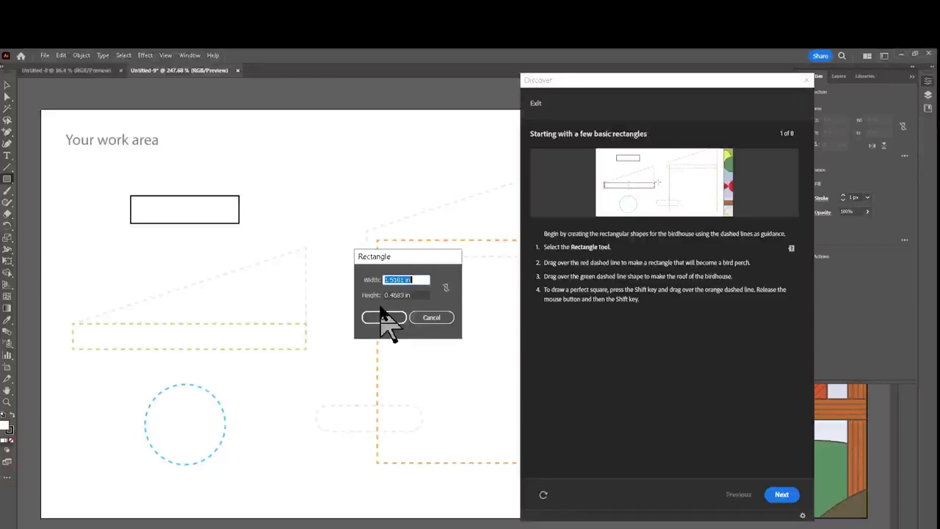
{"action": "left_click", "coordinate": [431, 319]}
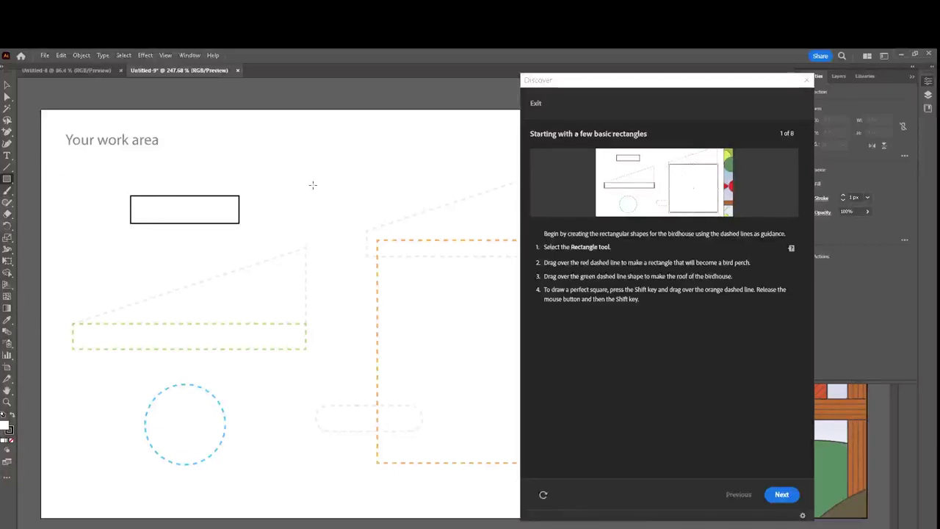
Draw the roof rectangle, about 3.85 by 0.47 in, over the green dashed outline
{"action": "left_click", "coordinate": [7, 179]}
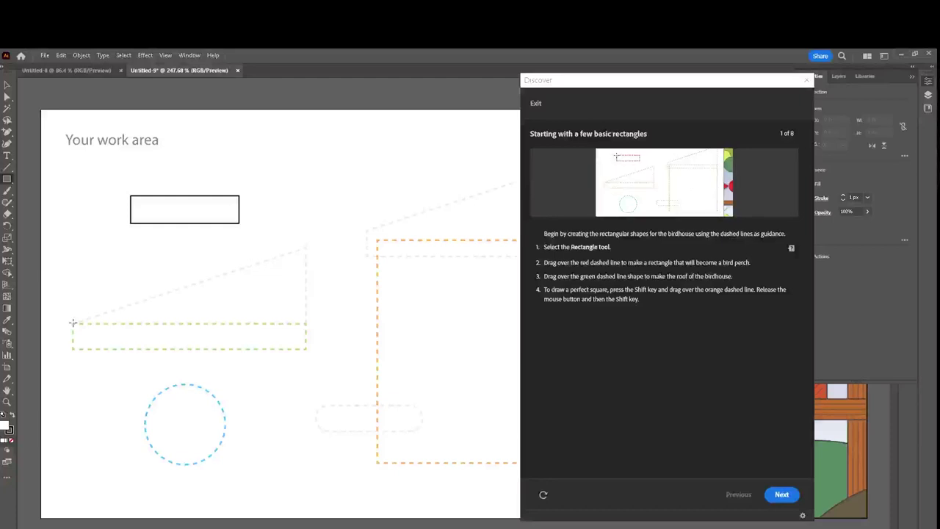
{"action": "mouse_move", "coordinate": [73, 323]}
{"action": "left_mouse_down"}
{"action": "mouse_move", "coordinate": [140, 342]}
{"action": "mouse_move", "coordinate": [308, 351]}
{"action": "left_mouse_up"}
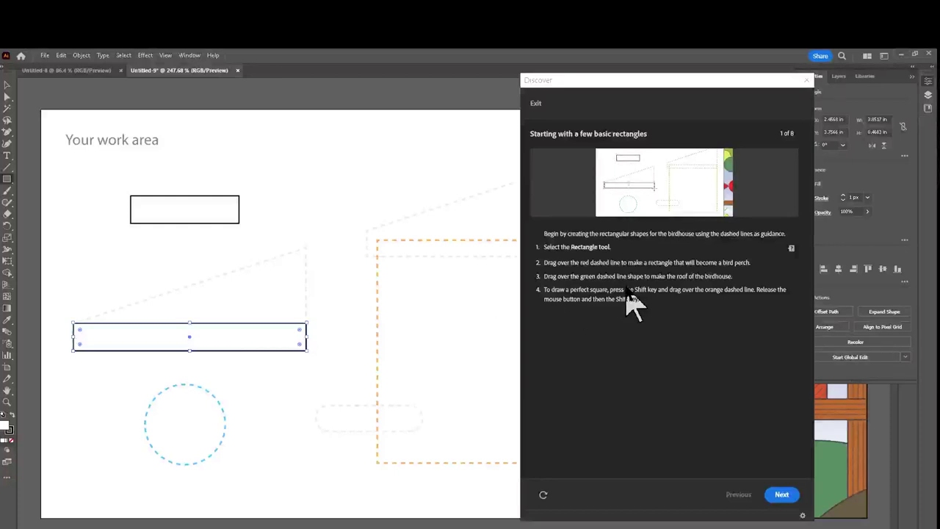
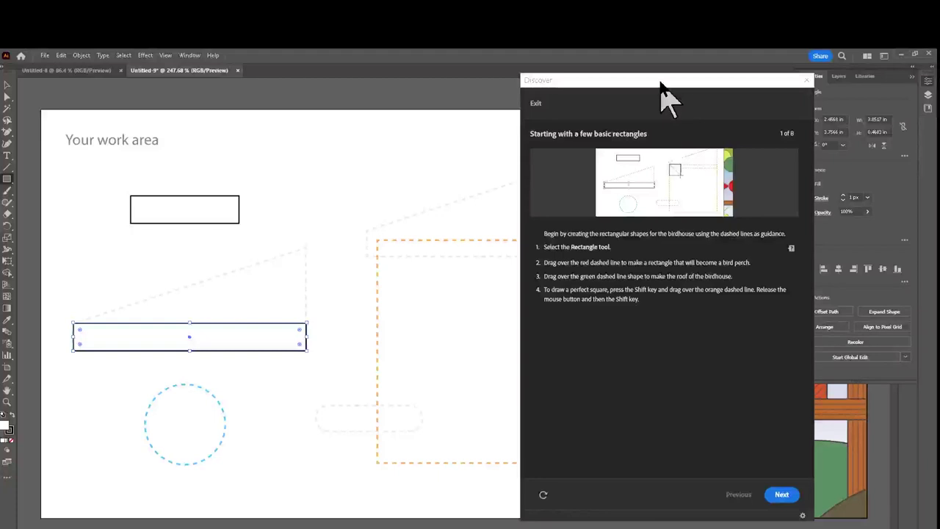
Move the tutorial window clear of the orange dashed square, trace the whole outline with a square, and deselect it
{"action": "left_click_drag", "start_coordinate": [662, 83], "coordinate": [764, 96]}
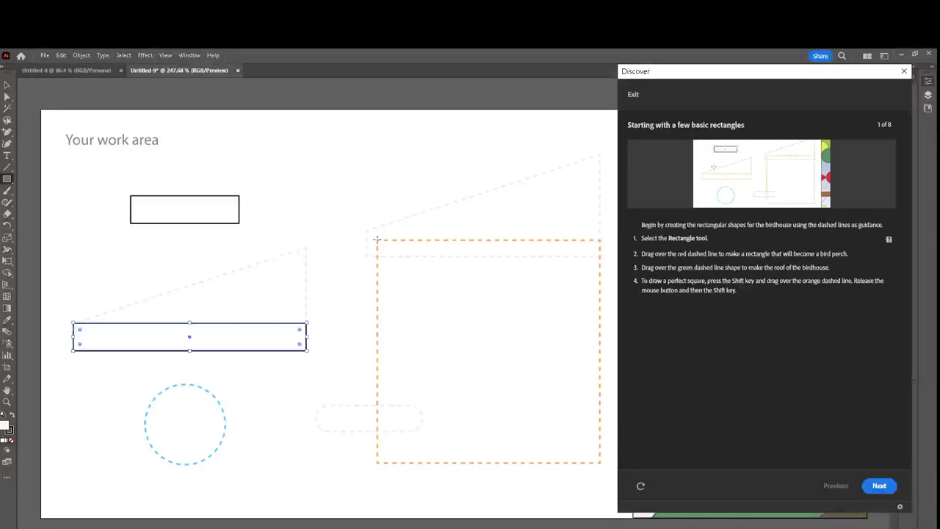
{"action": "left_click_drag", "start_coordinate": [377, 240], "coordinate": [548, 410]}
{"action": "left_click_drag", "start_coordinate": [549, 262], "coordinate": [442, 304]}
{"action": "left_click_drag", "start_coordinate": [425, 268], "coordinate": [600, 433]}
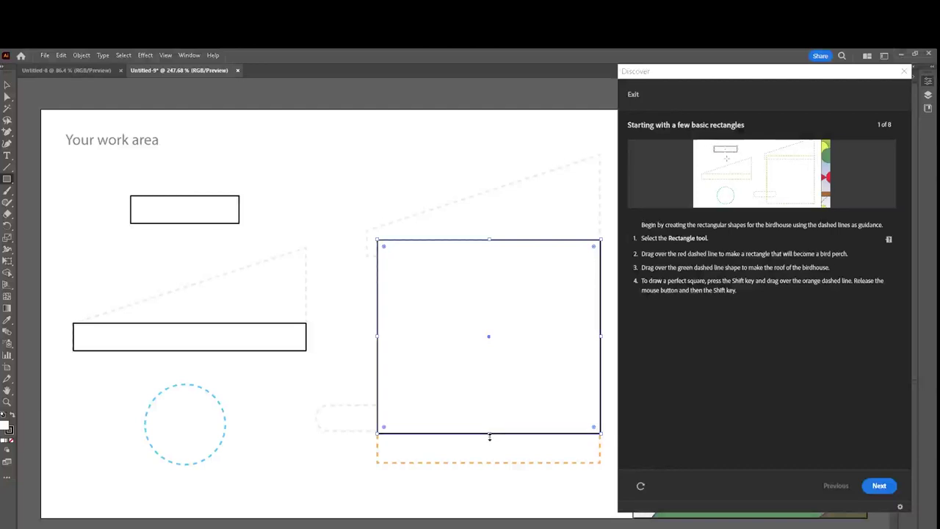
{"action": "left_click_drag", "start_coordinate": [489, 433], "coordinate": [490, 464]}
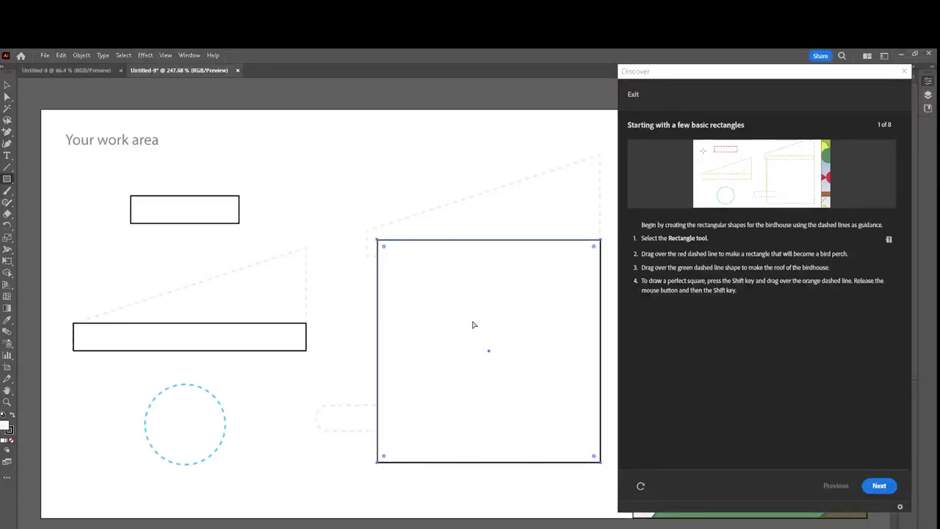
{"action": "left_click", "coordinate": [473, 324]}
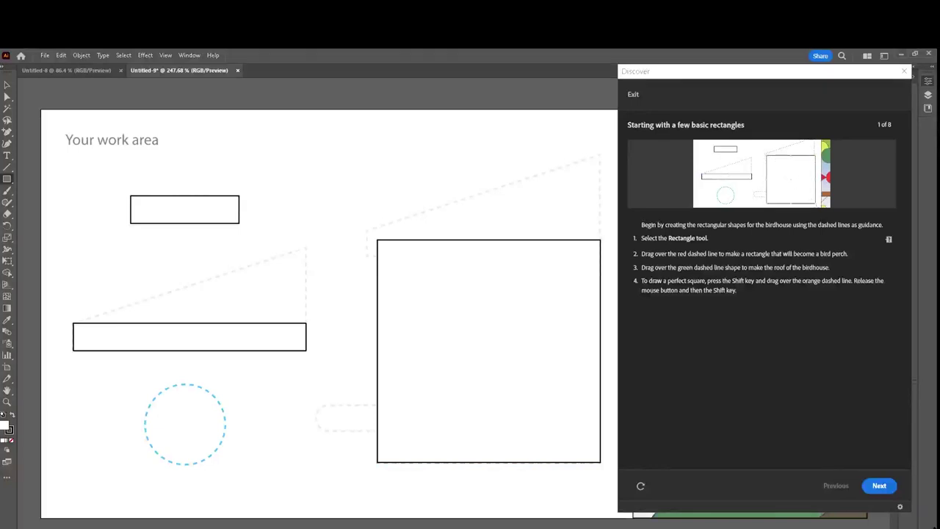
Advance the tutorial to Rounding corners and enlarge the smallest rectangle with the Zoom tool
{"action": "left_click", "coordinate": [879, 486]}
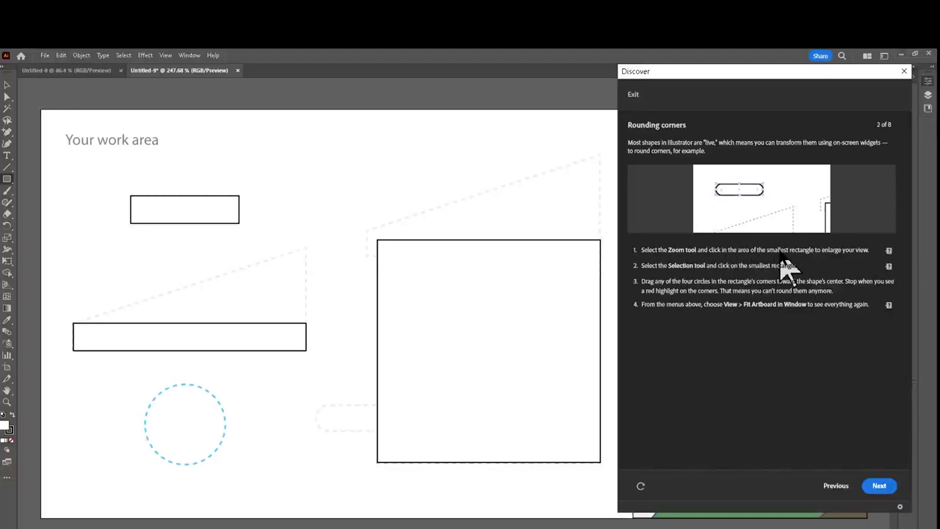
{"action": "left_click", "coordinate": [888, 252]}
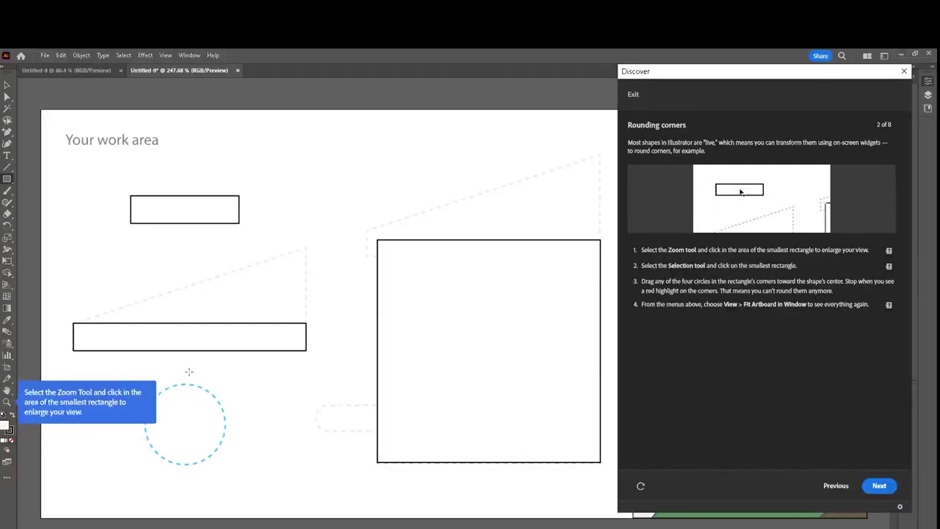
{"action": "left_click", "coordinate": [8, 404]}
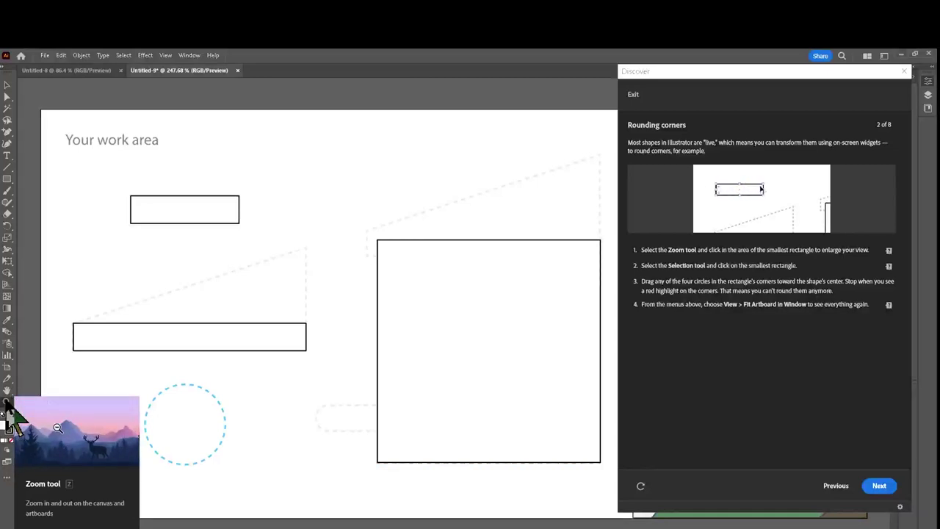
{"action": "left_click", "coordinate": [7, 403]}
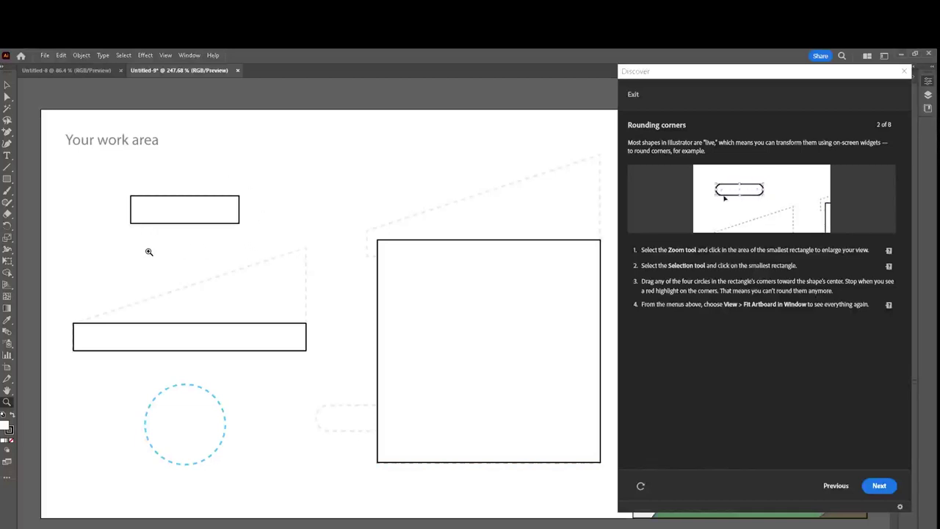
{"action": "left_click", "coordinate": [196, 213]}
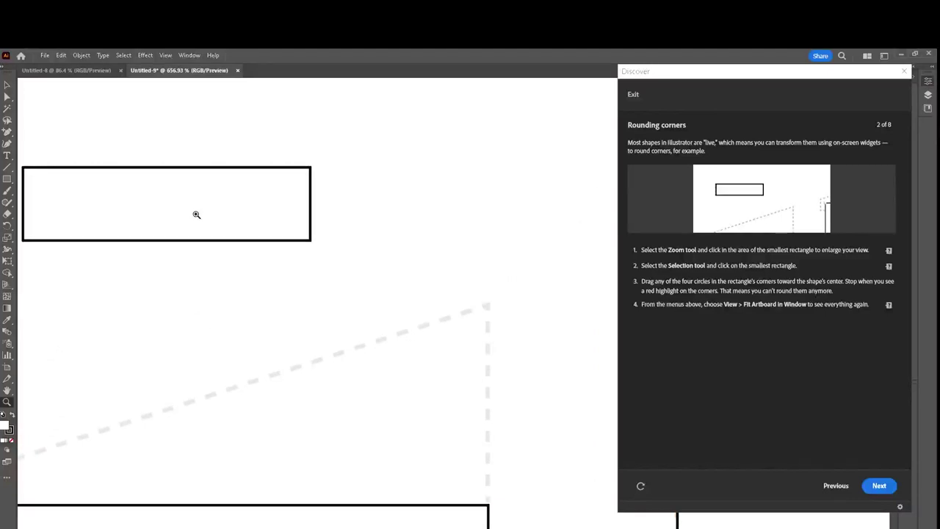
{"action": "left_click", "coordinate": [196, 215]}
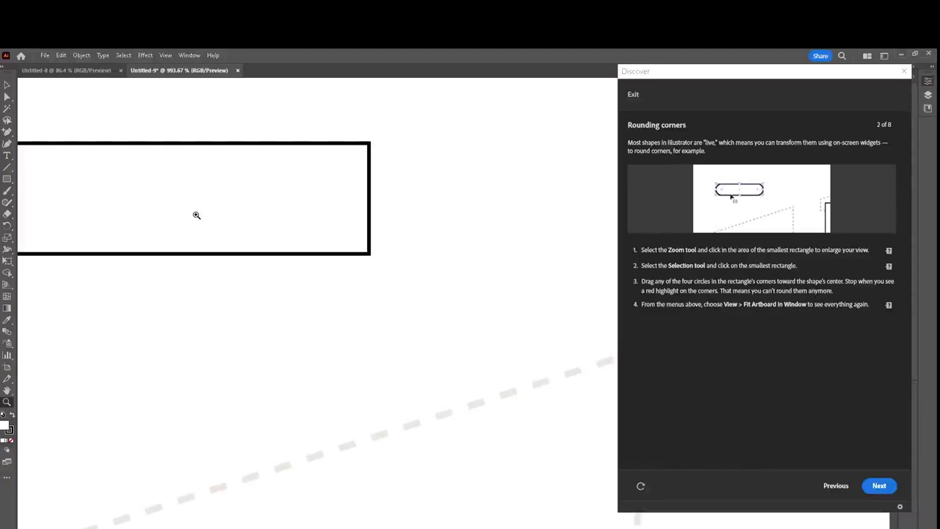
{"action": "right_click", "coordinate": [197, 214]}
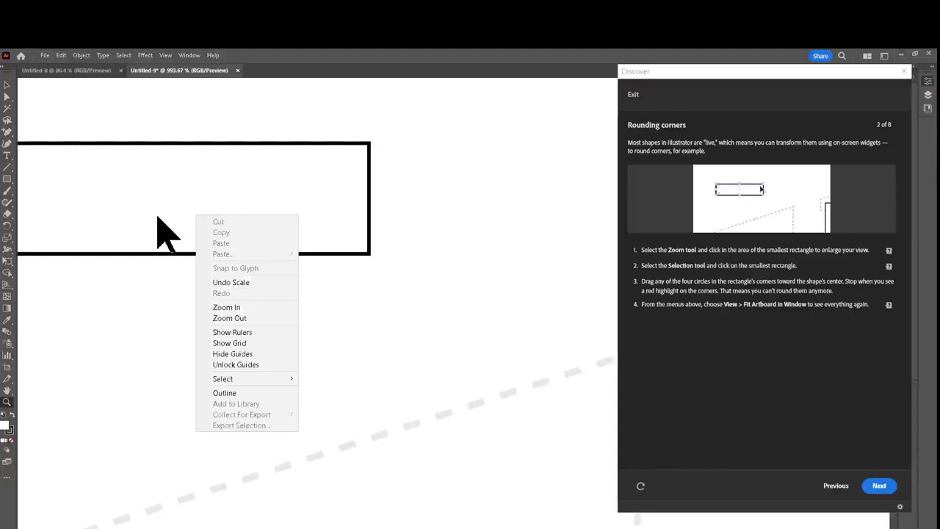
{"action": "left_click", "coordinate": [121, 323]}
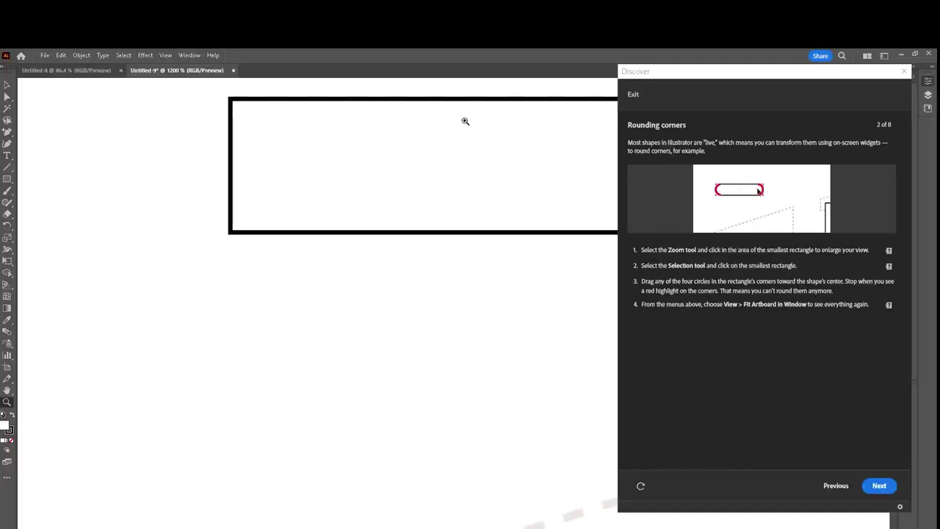
Zoom back out to 400% and enlarge the smallest rectangle again with the Zoom tool so its whole outline is in view
{"action": "key", "text": "p"}
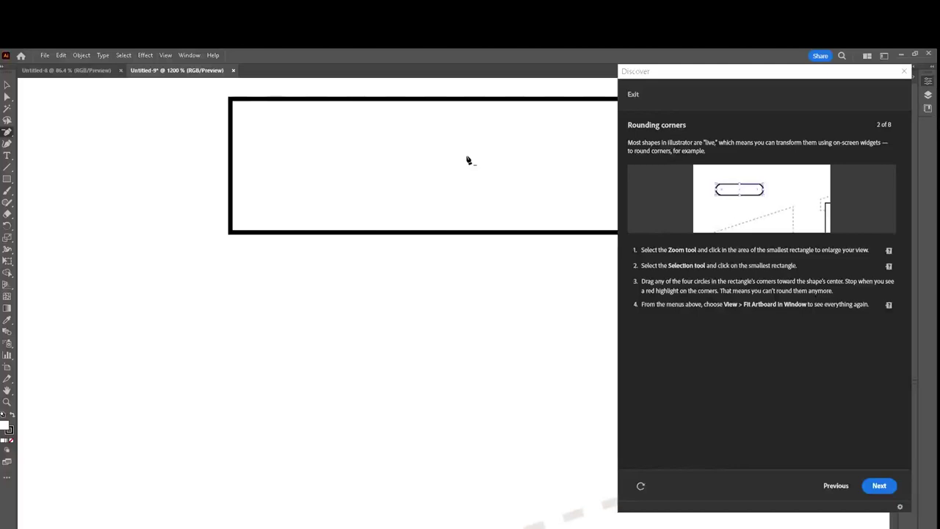
{"action": "key", "text": "ctrl+minus"}
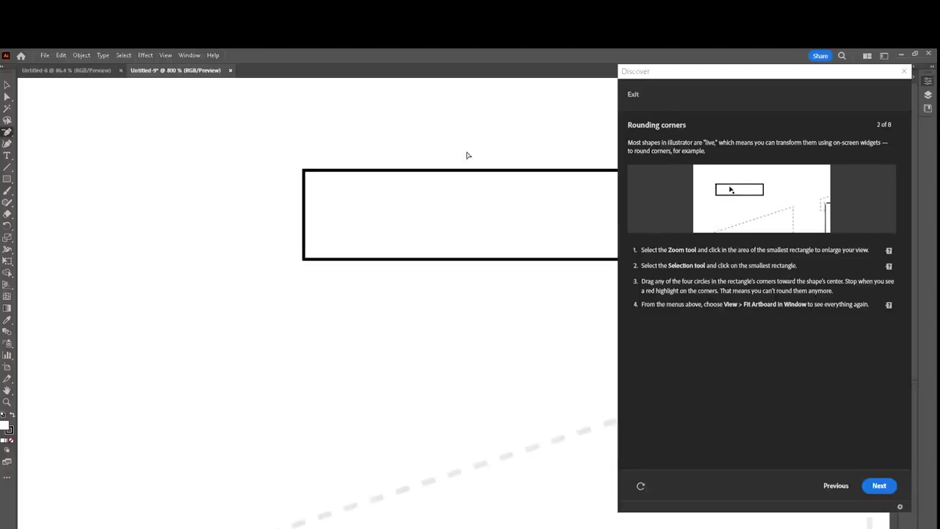
{"action": "key", "text": "v"}
{"action": "key", "text": "ctrl+minus"}
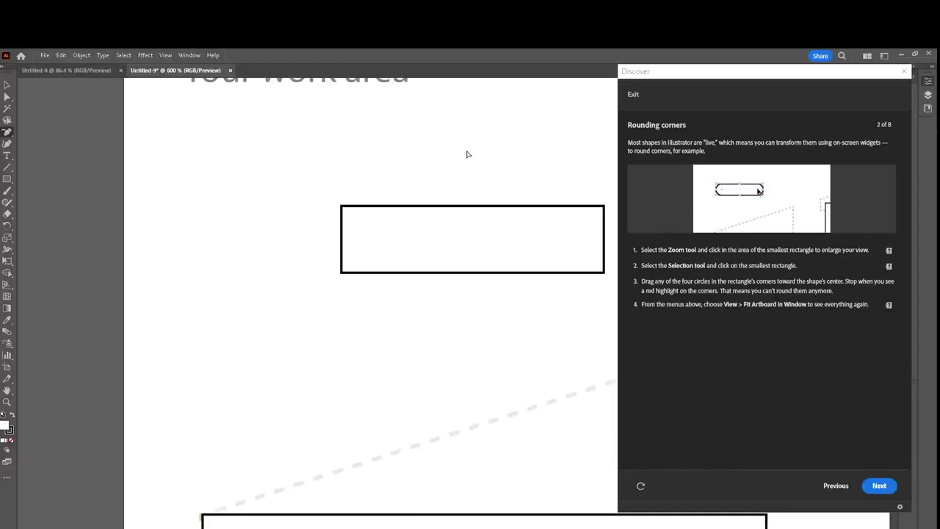
{"action": "key", "text": "ctrl+minus"}
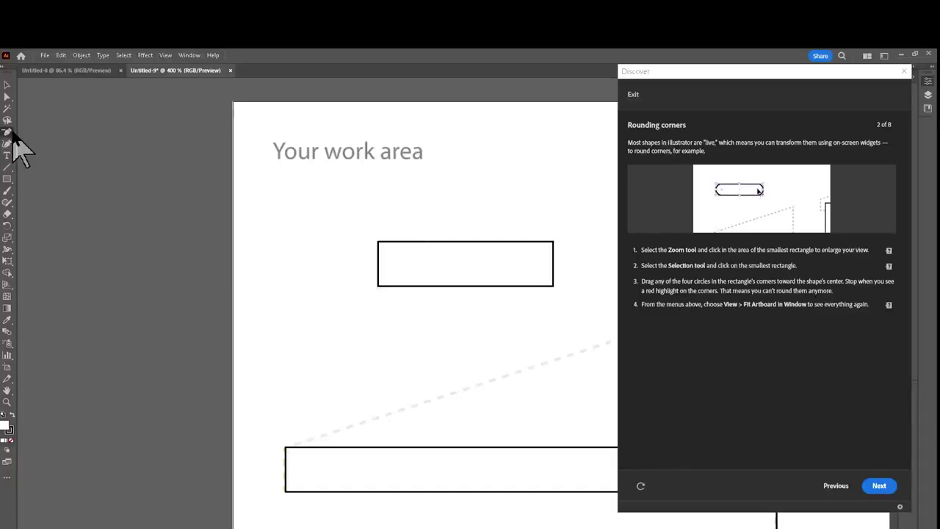
{"action": "left_click", "coordinate": [8, 402]}
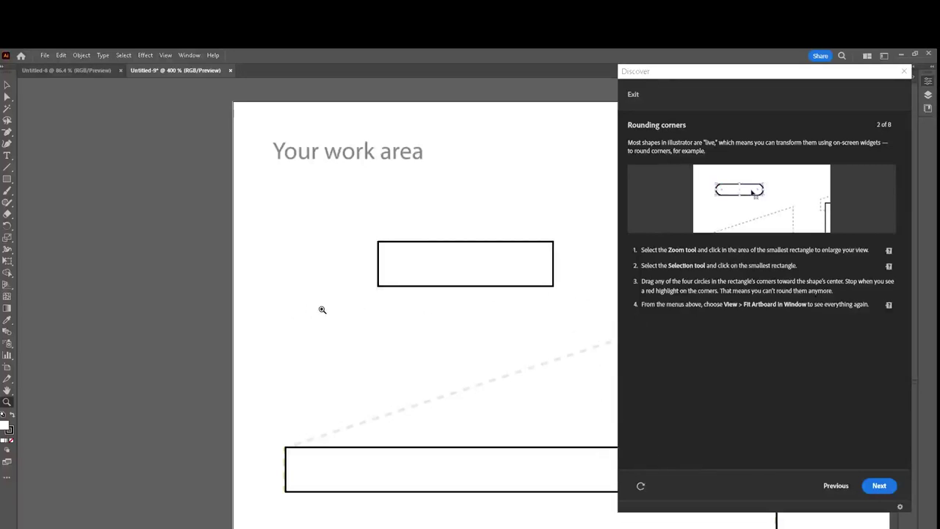
{"action": "left_click", "coordinate": [459, 275]}
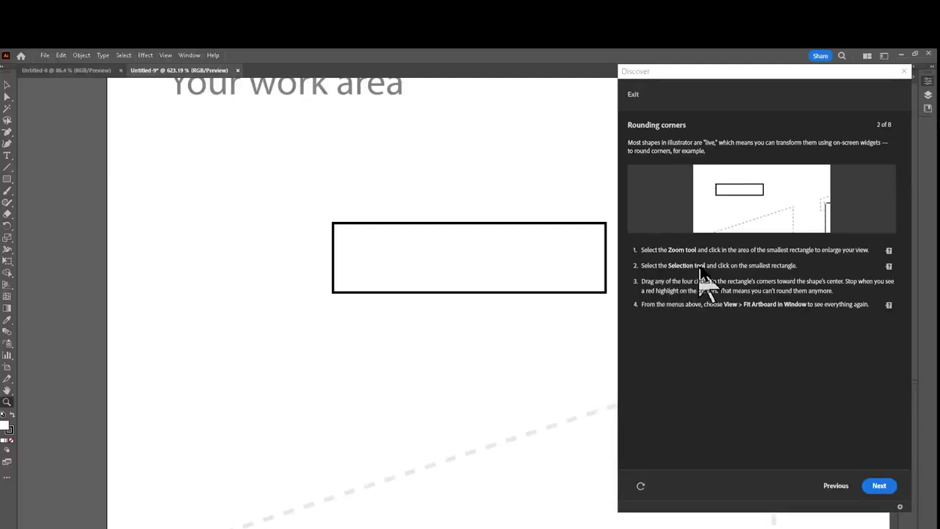
Select the smallest rectangle with the Selection tool and partly round all its corners by pulling a corner widget toward the center
{"action": "left_click", "coordinate": [889, 268]}
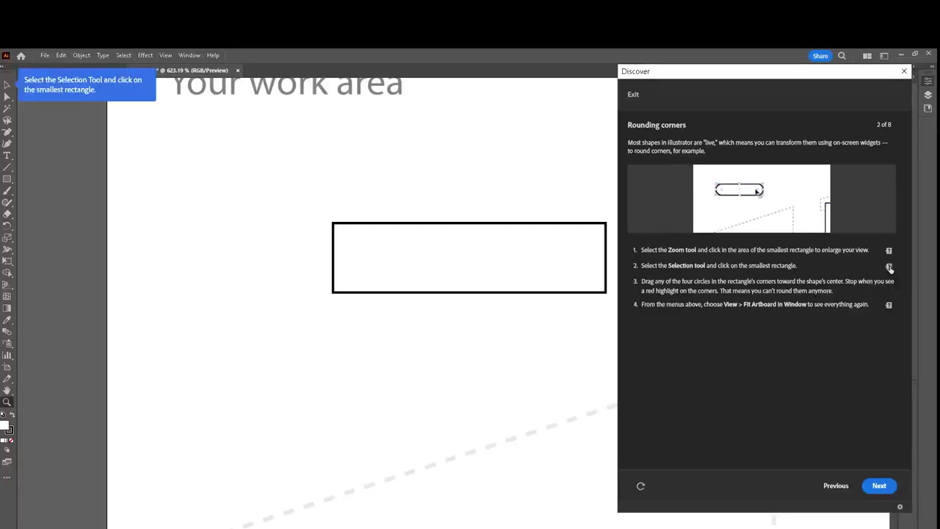
{"action": "left_click", "coordinate": [7, 83]}
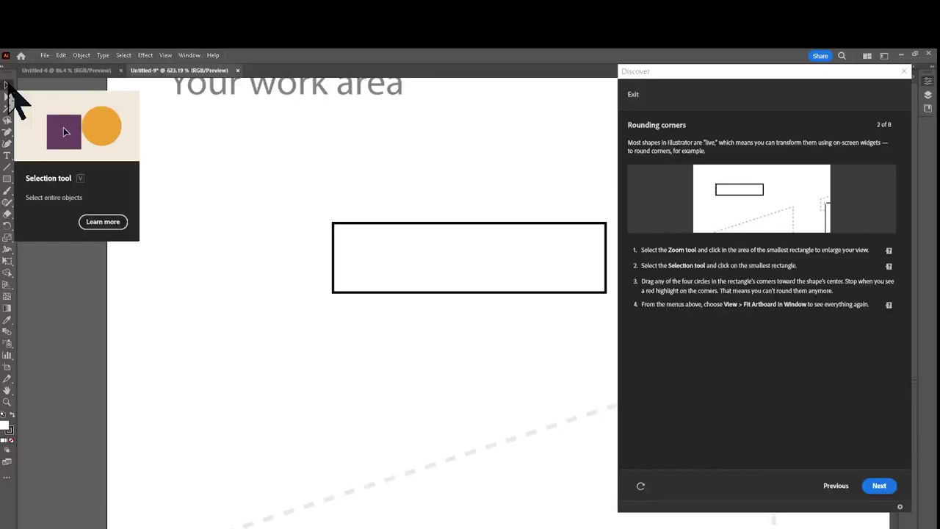
{"action": "left_click", "coordinate": [8, 85]}
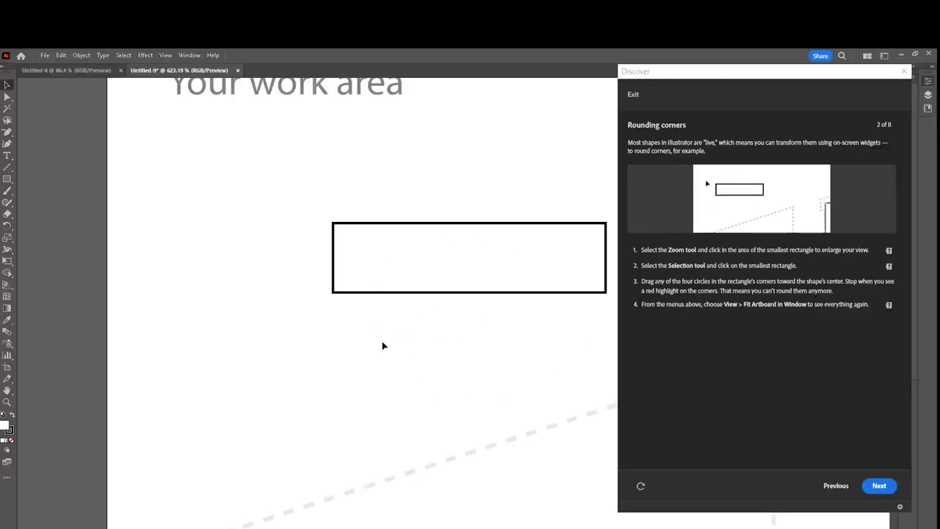
{"action": "left_click", "coordinate": [478, 265]}
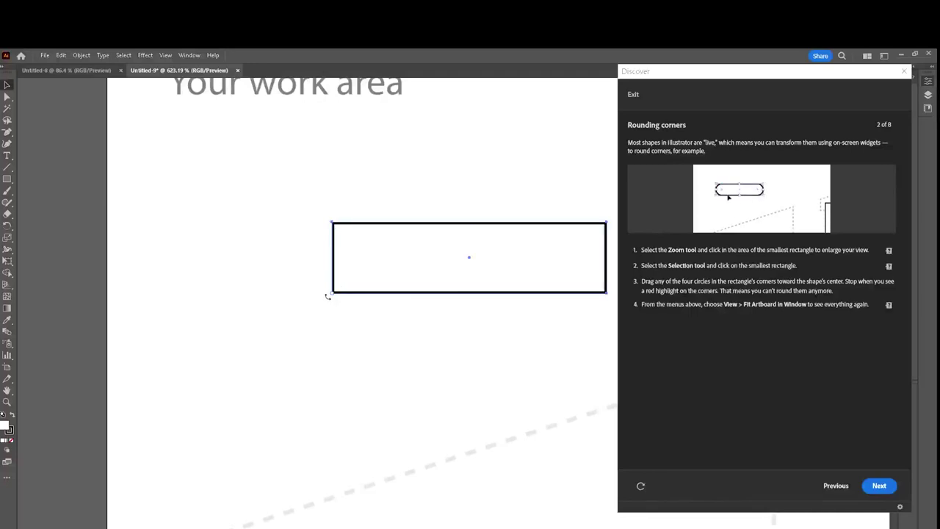
{"action": "left_click_drag", "start_coordinate": [327, 296], "coordinate": [329, 294]}
{"action": "left_click_drag", "start_coordinate": [329, 294], "coordinate": [296, 309]}
{"action": "key", "text": "v"}
{"action": "left_click_drag", "start_coordinate": [338, 232], "coordinate": [345, 253]}
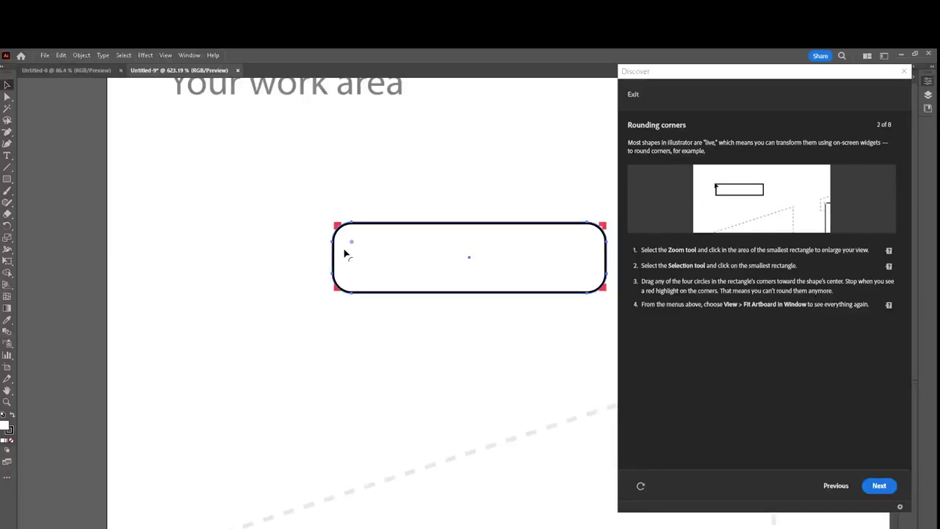
{"action": "left_click", "coordinate": [344, 253]}
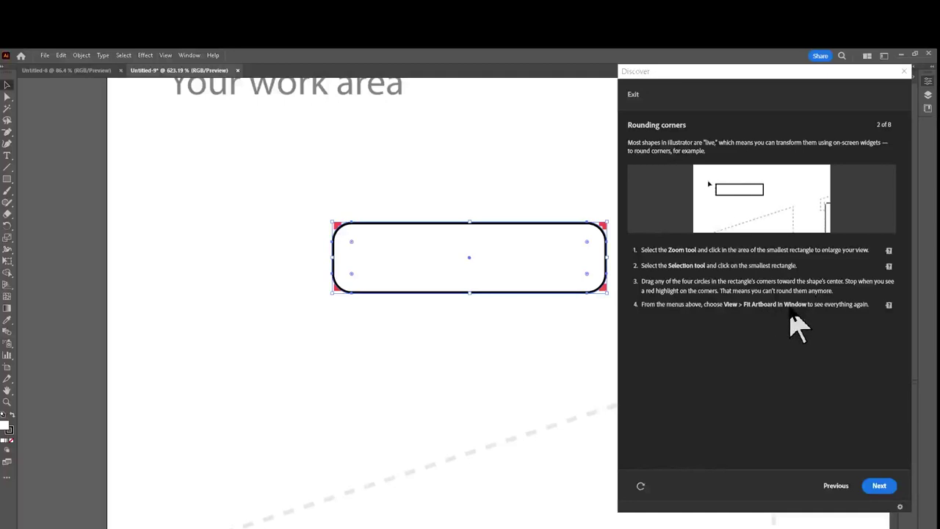
Fit the artboard in the window as the tutorial's fourth instruction asks, and deselect the bird perch
{"action": "left_click", "coordinate": [889, 306]}
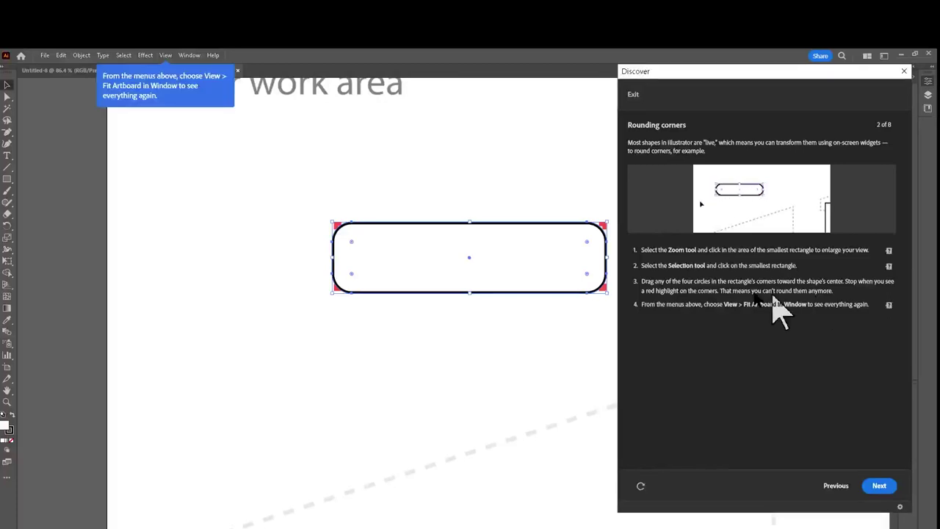
{"action": "left_click", "coordinate": [167, 57]}
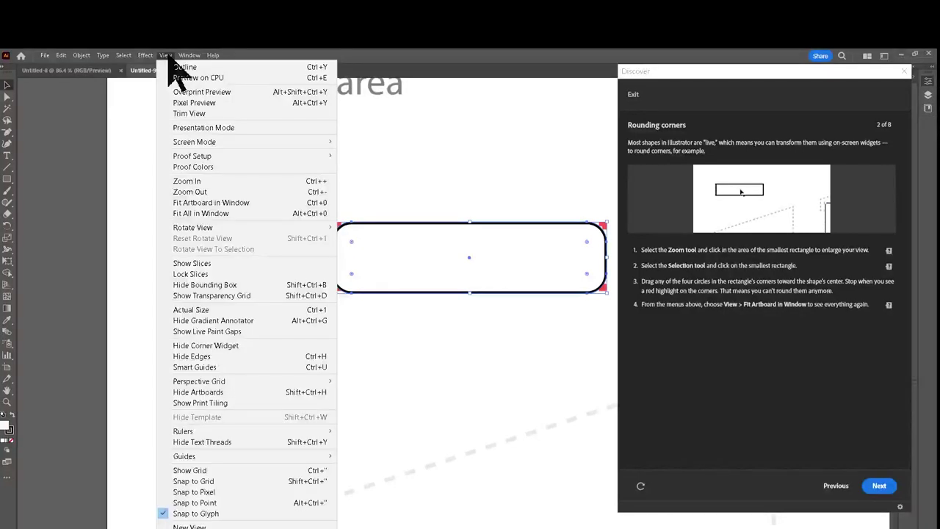
{"action": "left_click", "coordinate": [238, 200]}
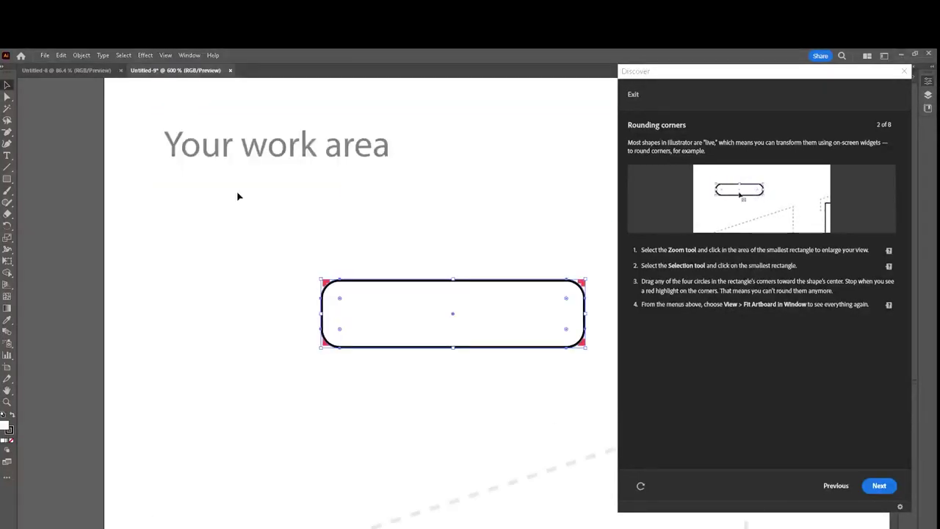
{"action": "left_click", "coordinate": [166, 56]}
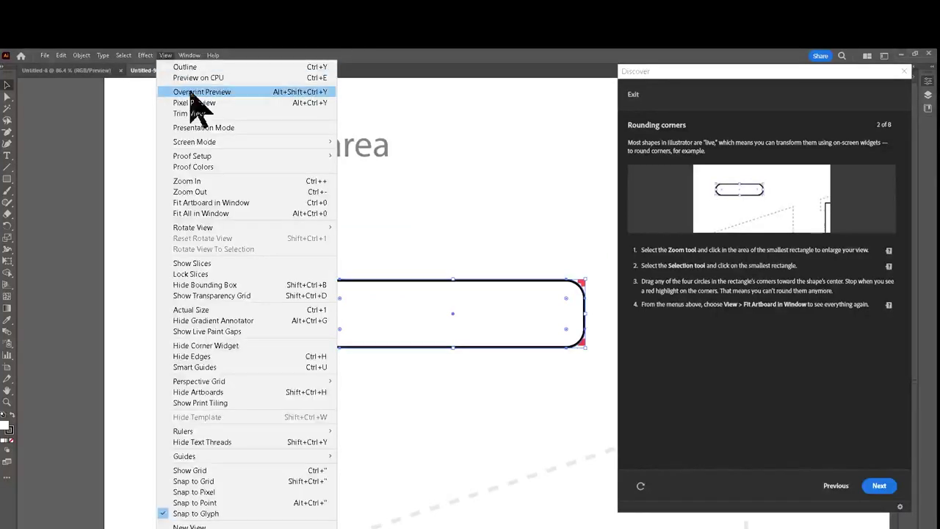
{"action": "left_click", "coordinate": [229, 203]}
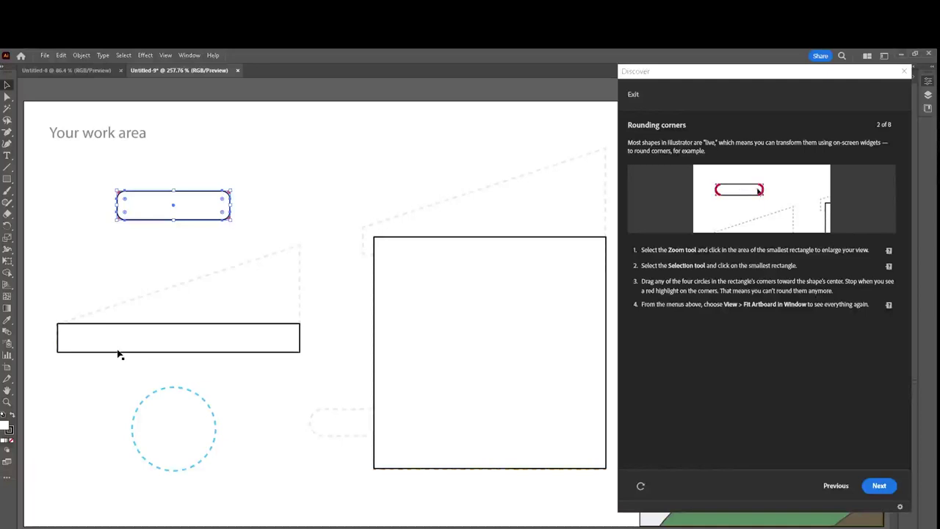
{"action": "key", "text": "ctrl+shift+a"}
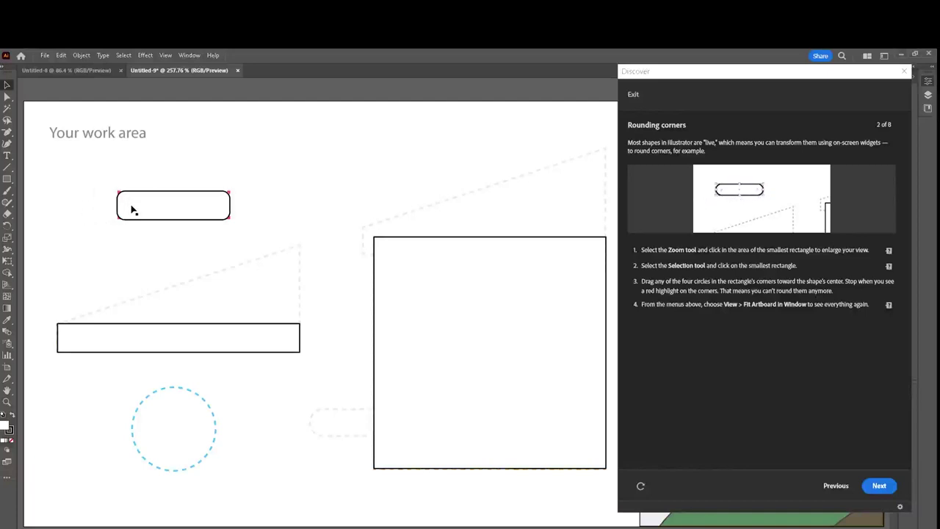
Round the bird perch's corners to their maximum so its ends become semicircles, and deselect it
{"action": "left_click", "coordinate": [9, 85]}
{"action": "left_click", "coordinate": [156, 202]}
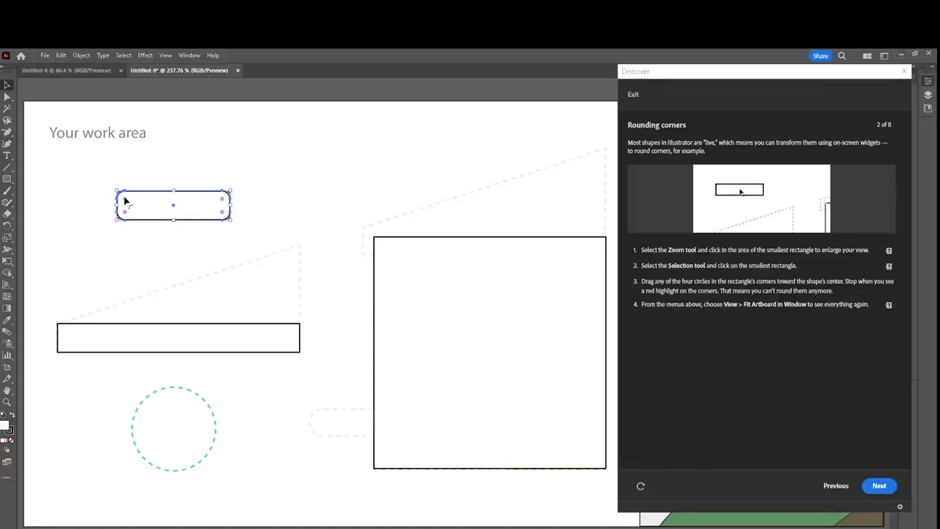
{"action": "left_click_drag", "start_coordinate": [126, 201], "coordinate": [132, 207]}
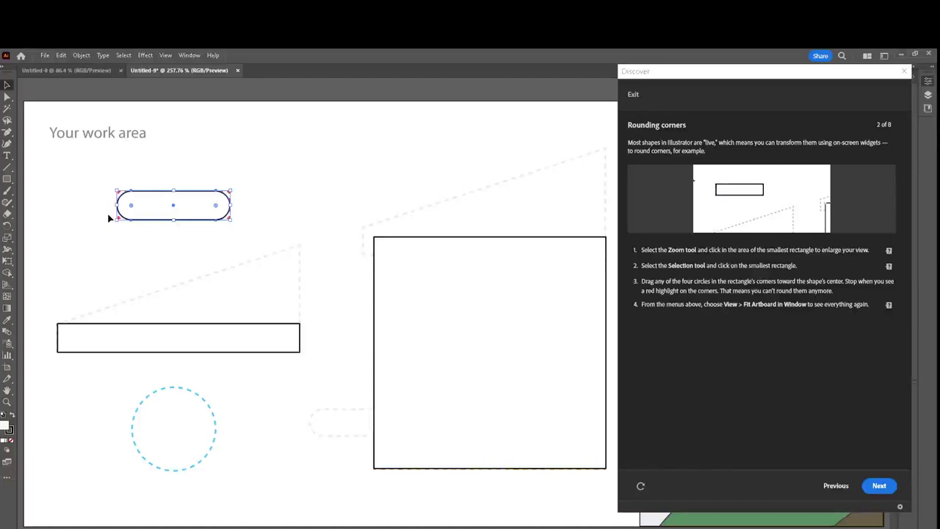
{"action": "left_click", "coordinate": [109, 218]}
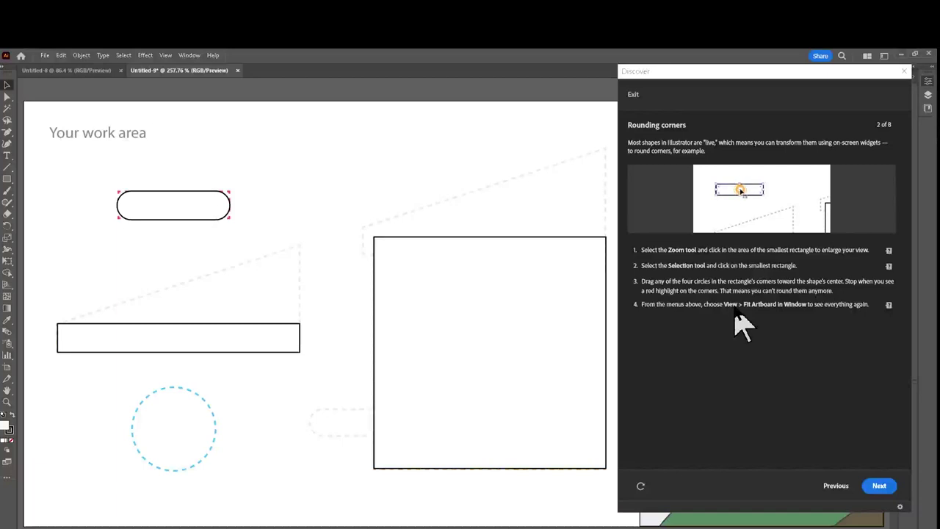
Advance to Reshaping objects and raise the roof rectangle's upper-right anchor point to the dashed gray guide's peak with the Direct Selection tool
{"action": "left_click", "coordinate": [881, 487]}
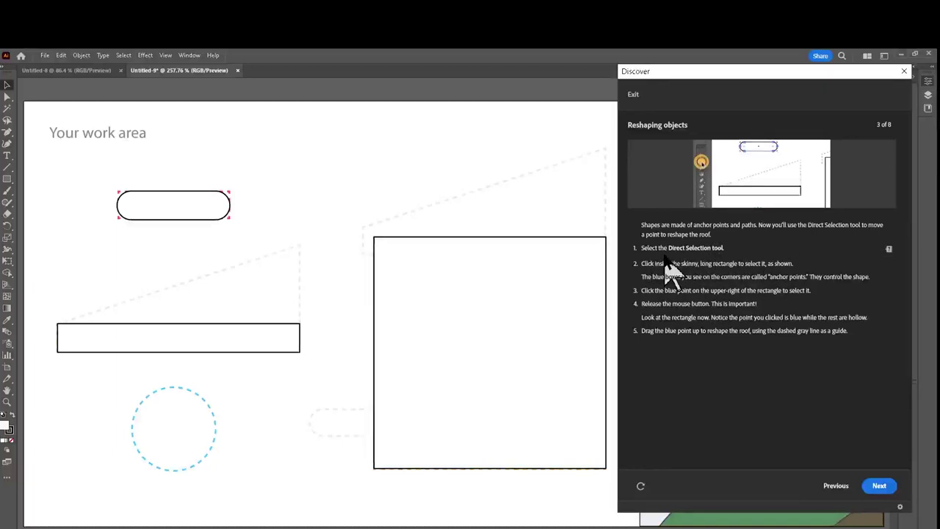
{"action": "left_click", "coordinate": [889, 250]}
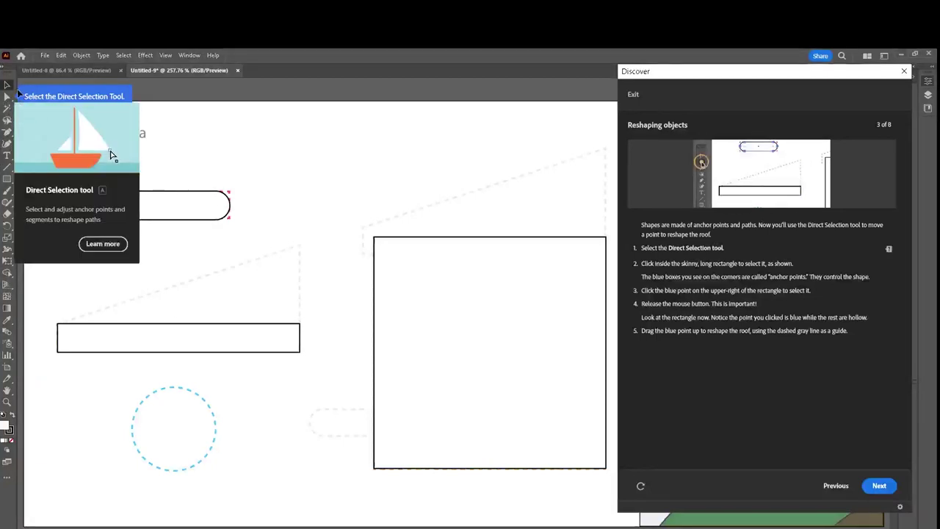
{"action": "left_click", "coordinate": [7, 97]}
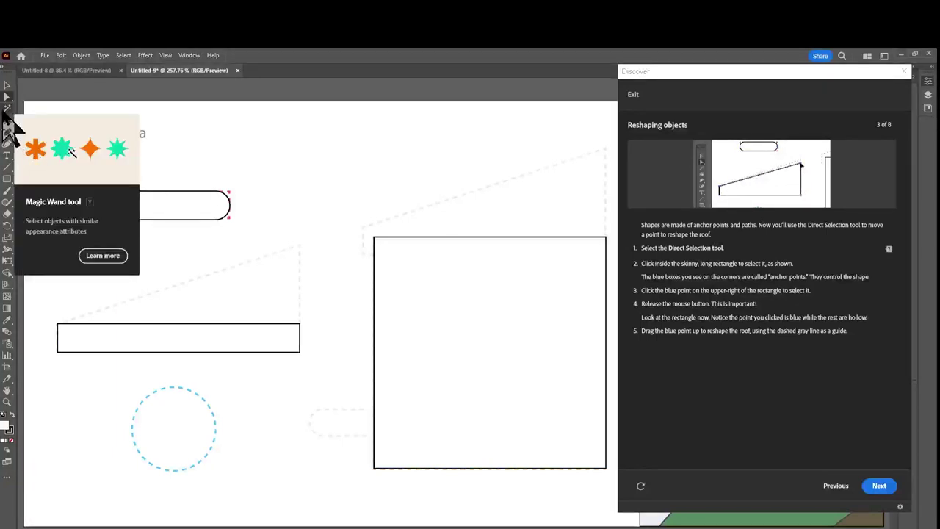
{"action": "left_click", "coordinate": [174, 342]}
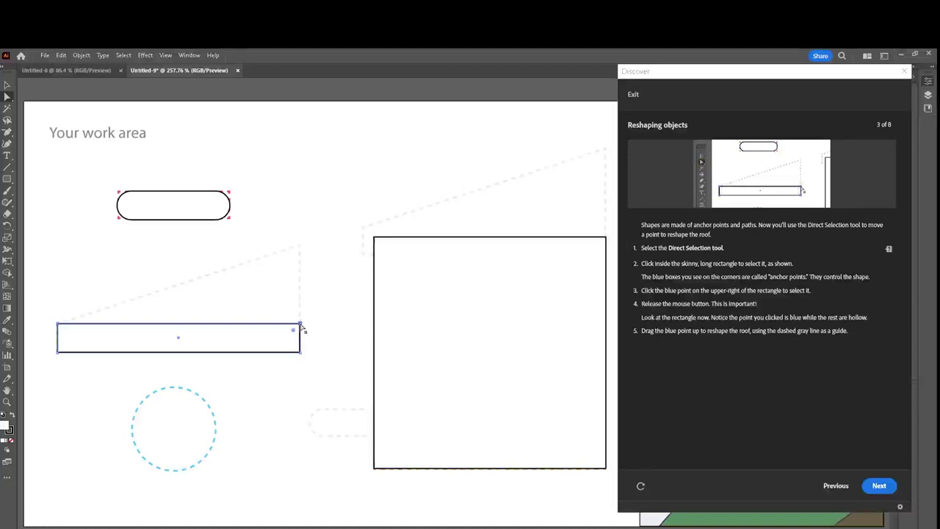
{"action": "left_click_drag", "start_coordinate": [301, 324], "coordinate": [302, 247]}
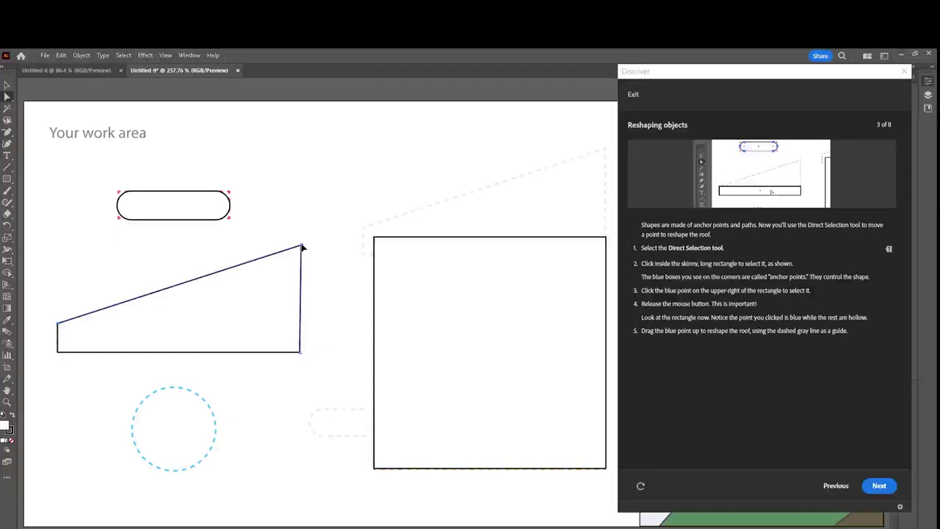
{"action": "left_click_drag", "start_coordinate": [302, 248], "coordinate": [302, 247]}
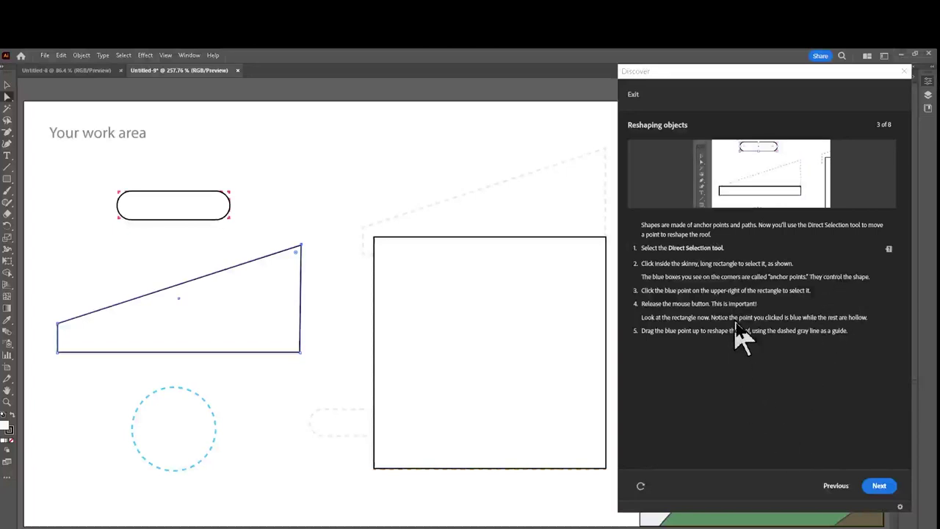
Advance to Adding a circle to your artwork and draw a perfect circle over the dashed blue guide with the Ellipse tool
{"action": "left_click", "coordinate": [879, 486]}
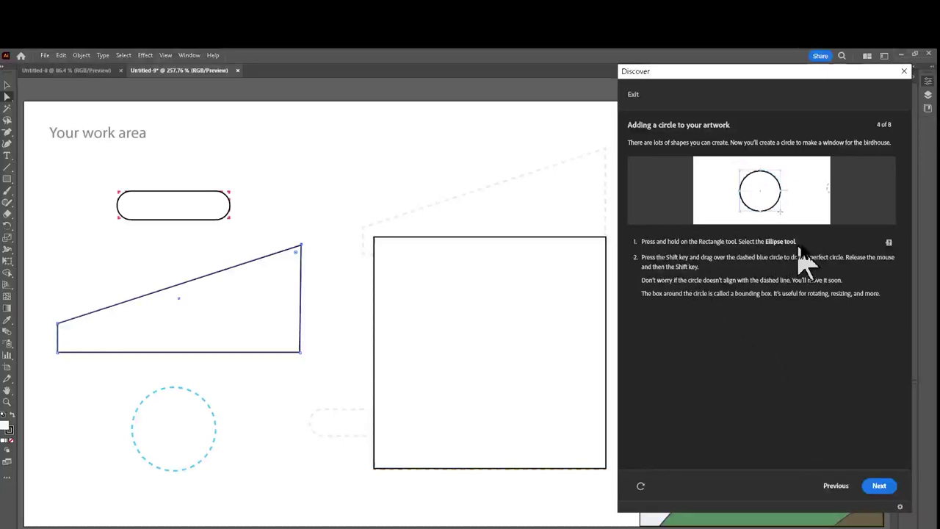
{"action": "left_click", "coordinate": [889, 241]}
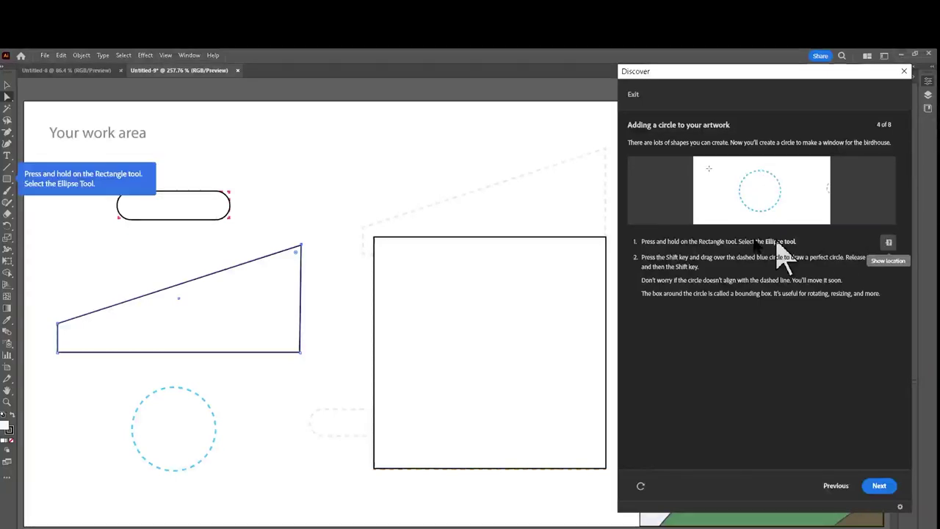
{"action": "left_click", "coordinate": [7, 180]}
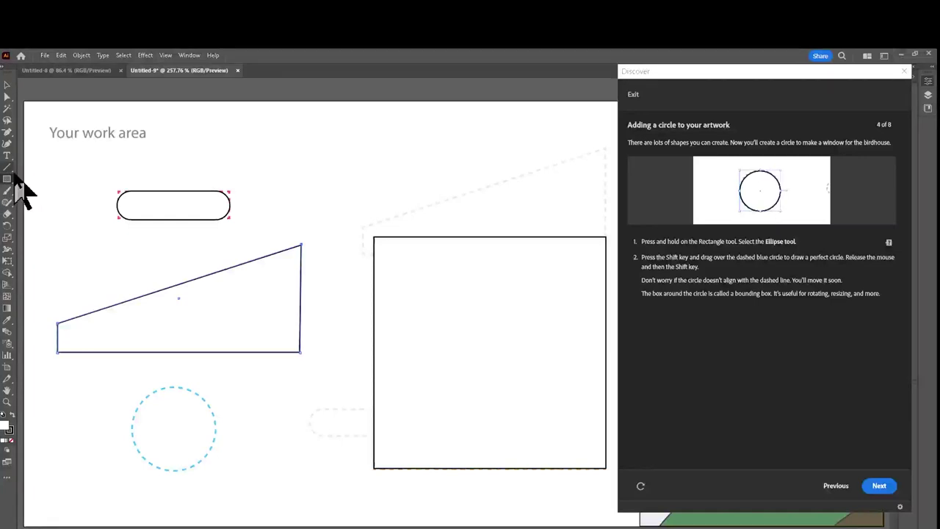
{"action": "left_click", "coordinate": [7, 181]}
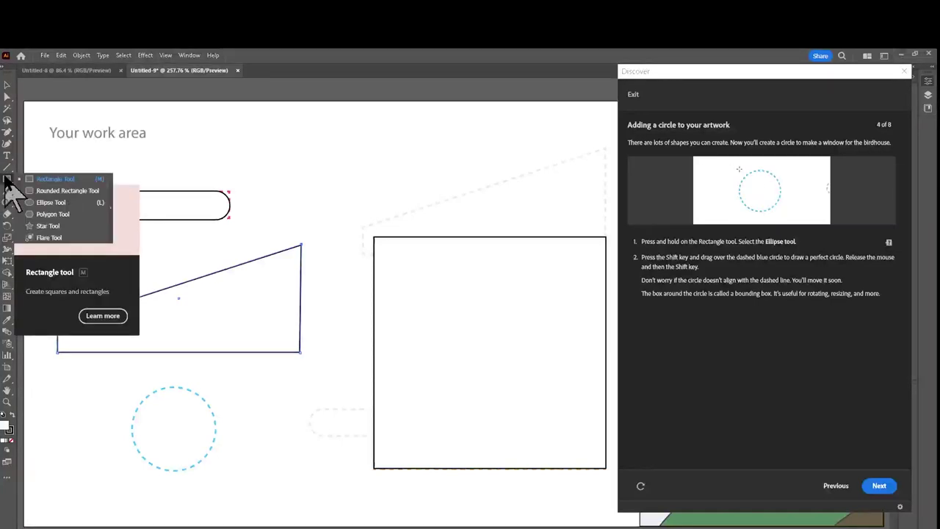
{"action": "left_click", "coordinate": [72, 202]}
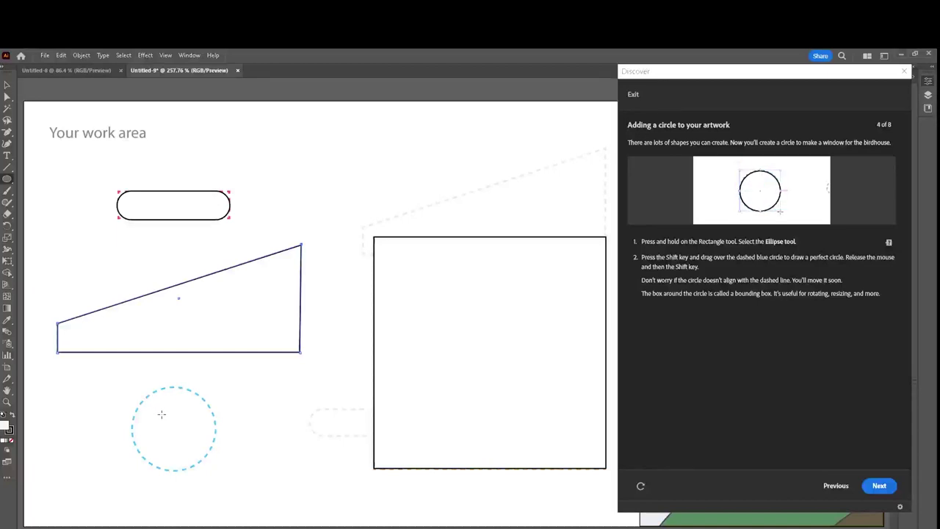
{"action": "left_click_drag", "start_coordinate": [126, 386], "coordinate": [213, 478]}
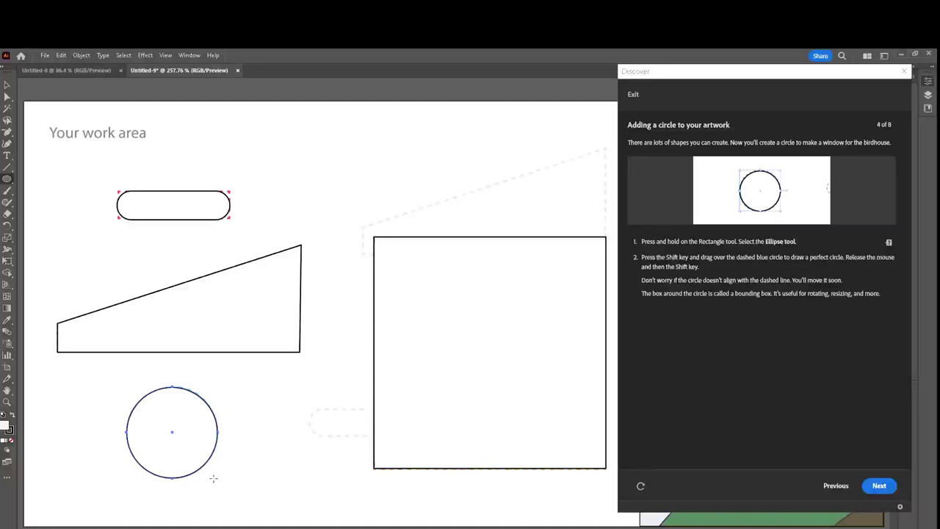
{"action": "left_click_drag", "start_coordinate": [214, 478], "coordinate": [213, 479]}
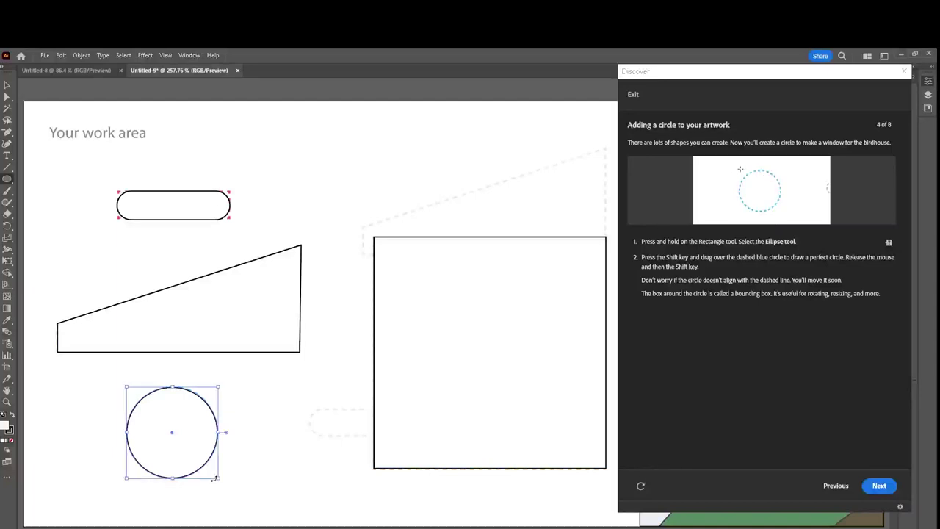